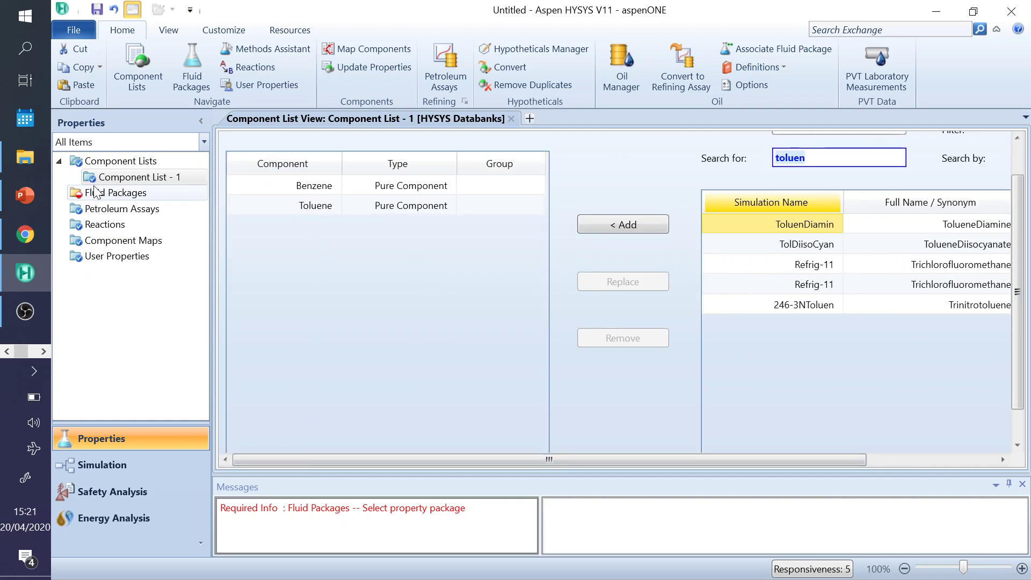
- Search the databank for water and add H2O to Component List - 1
{"action": "left_click", "coordinate": [25, 195]}
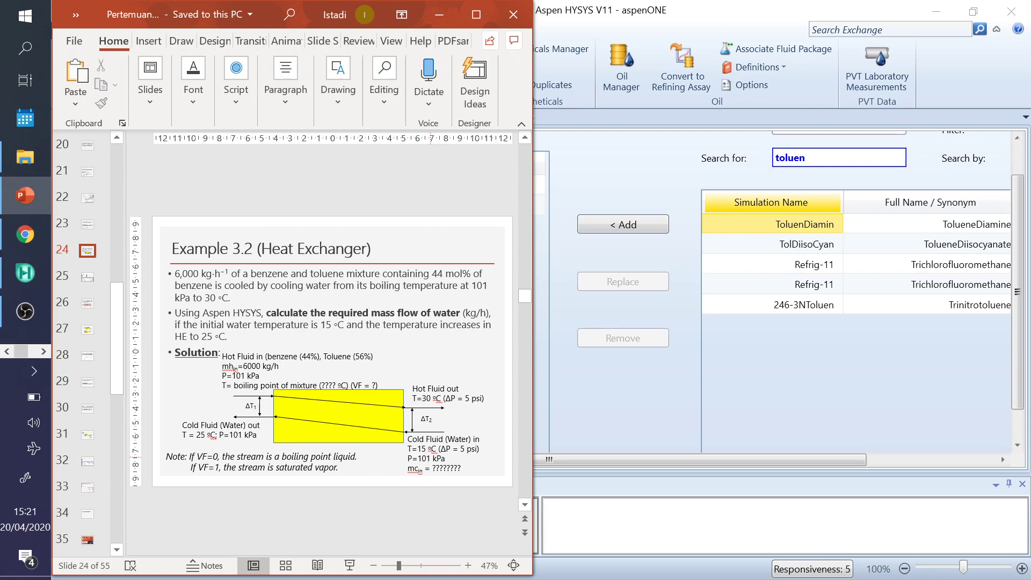
{"action": "left_click", "coordinate": [805, 172]}
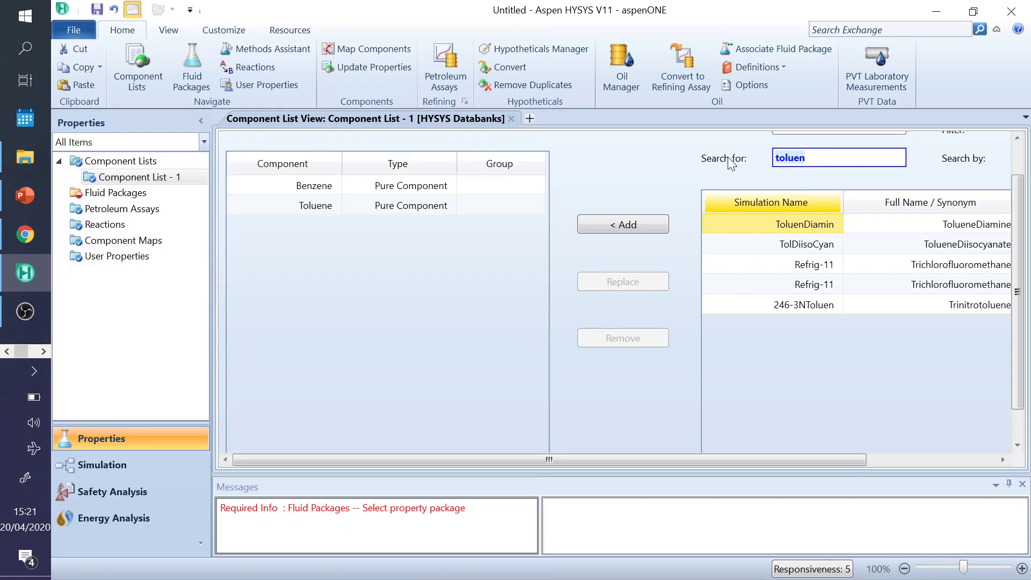
{"action": "type", "text": "water"}
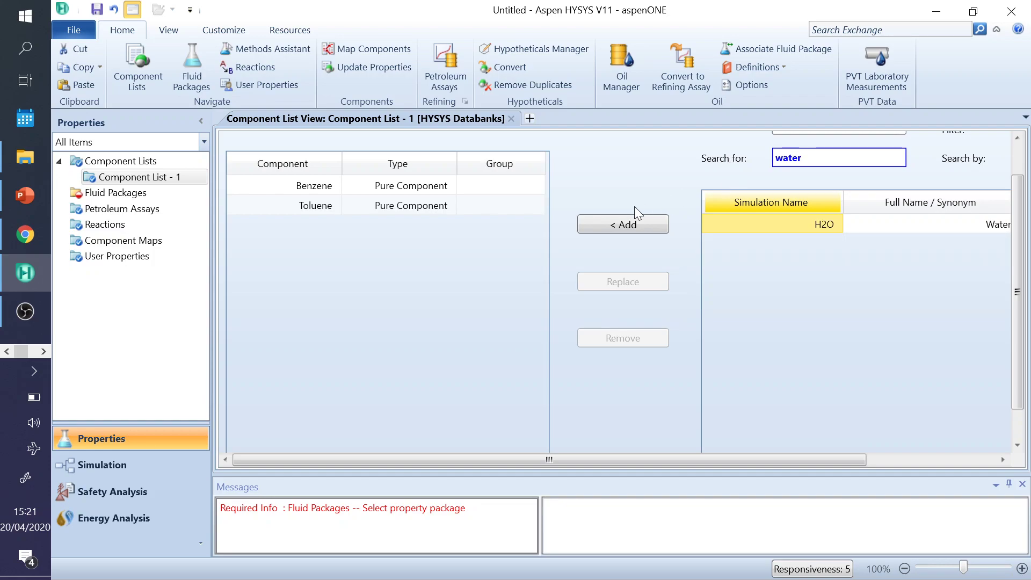
{"action": "left_click", "coordinate": [617, 225]}
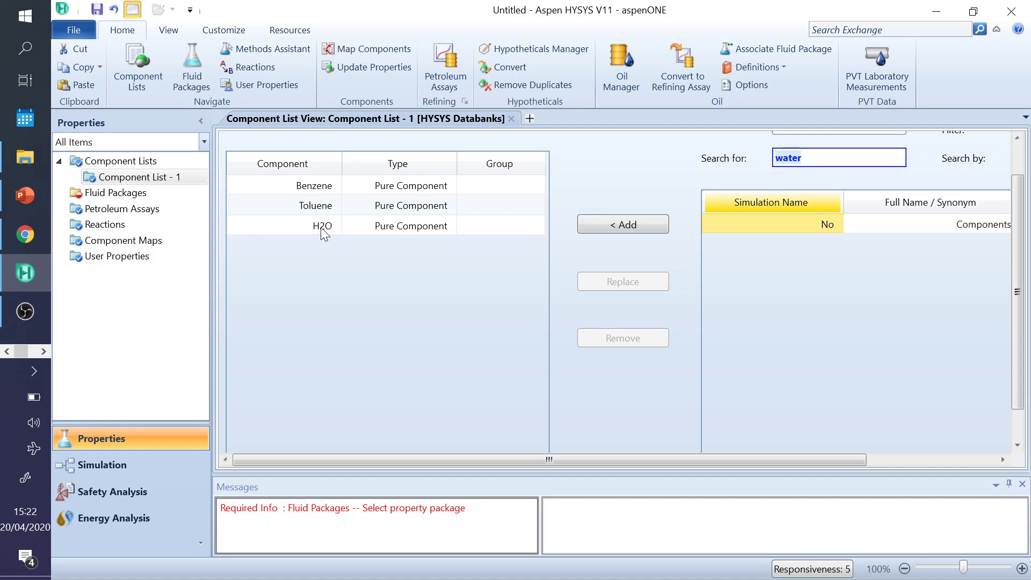
- Add a fluid package based on Component List - 1 and assign it the NRTL property package
{"action": "left_click", "coordinate": [121, 193]}
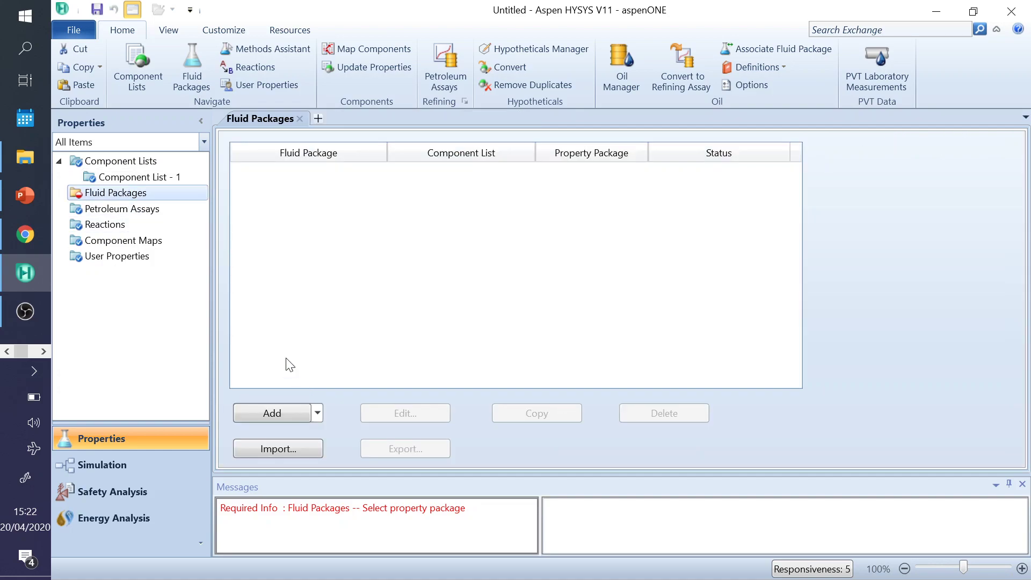
{"action": "left_click", "coordinate": [141, 177]}
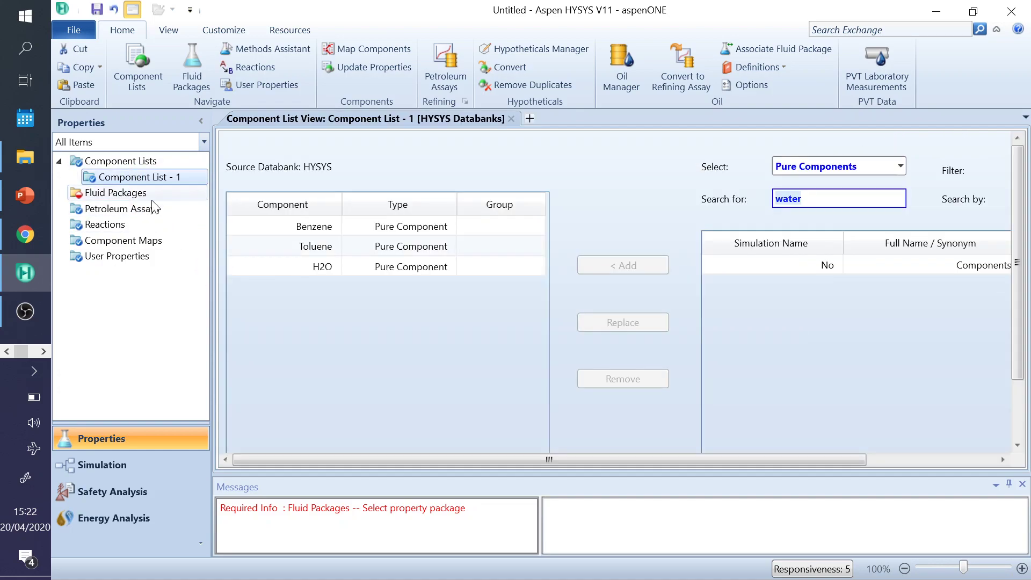
{"action": "left_click", "coordinate": [136, 197]}
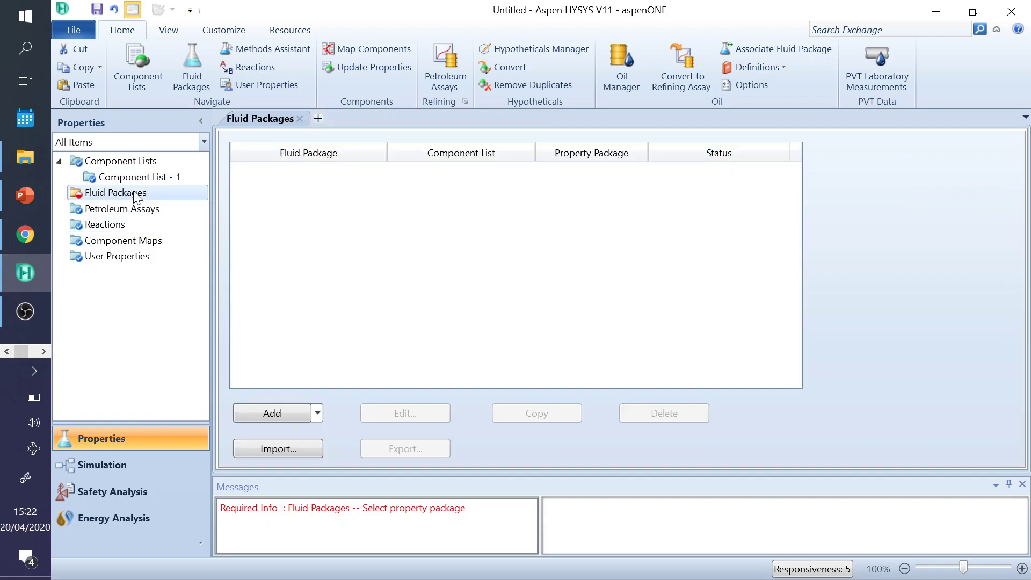
{"action": "left_click", "coordinate": [274, 414]}
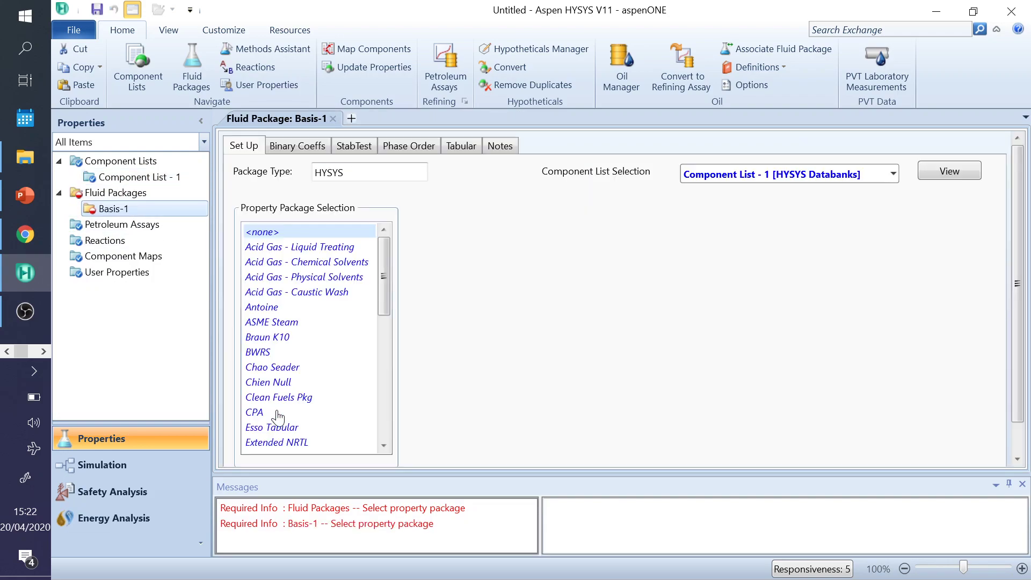
{"action": "scroll", "coordinate": [333, 370], "scroll_direction": "down", "scroll_amount": 4}
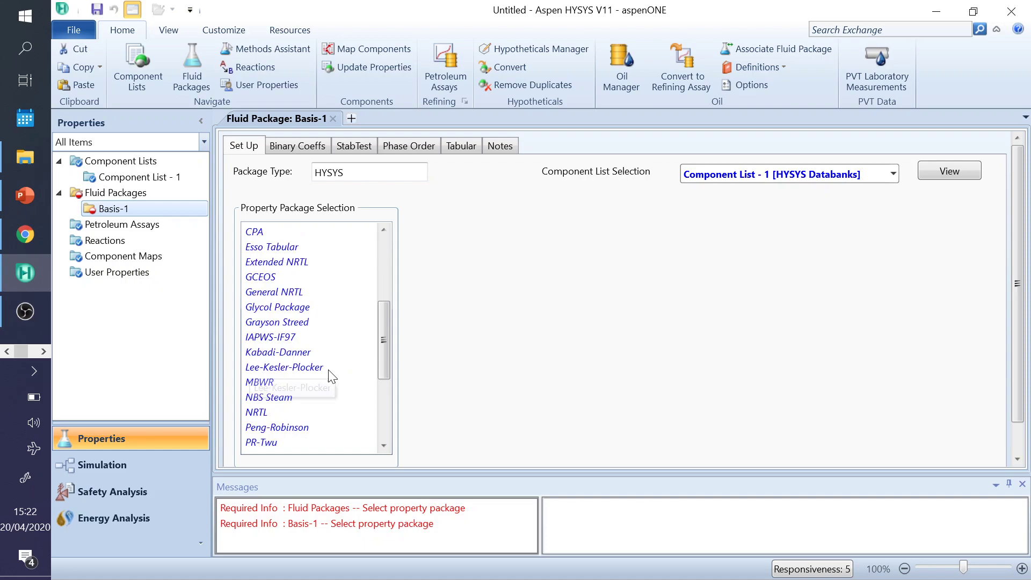
{"action": "left_click", "coordinate": [258, 412]}
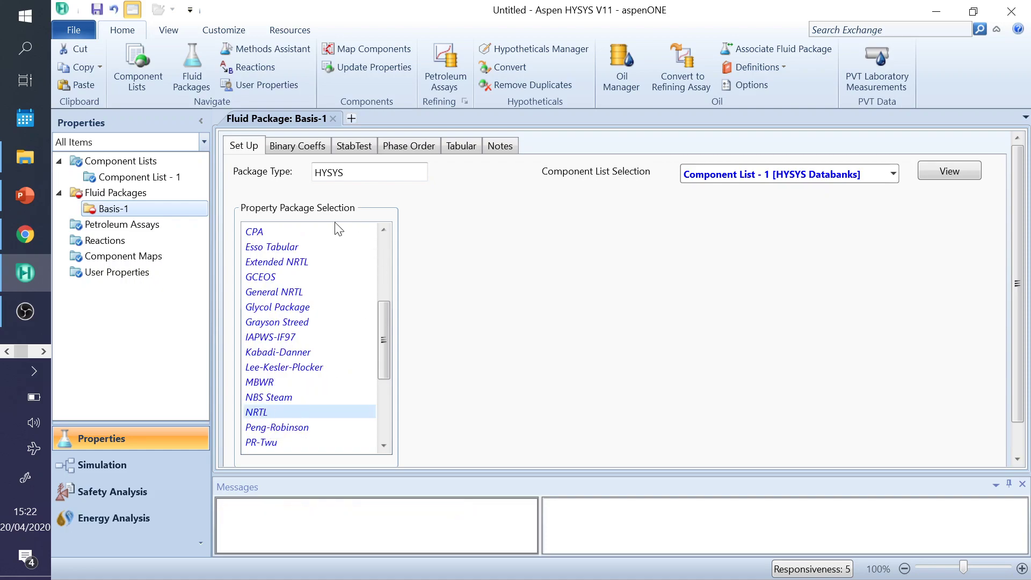
- Estimate the unknown binary interaction coefficients of the fluid package with UNIFAC VLE
{"action": "left_click", "coordinate": [301, 147]}
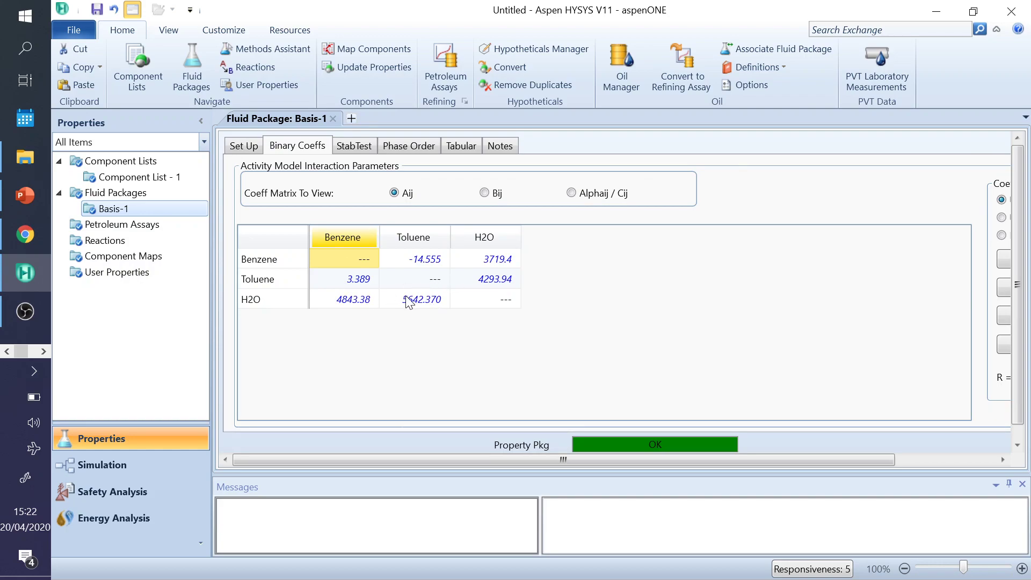
{"action": "left_click_drag", "start_coordinate": [583, 460], "coordinate": [686, 463]}
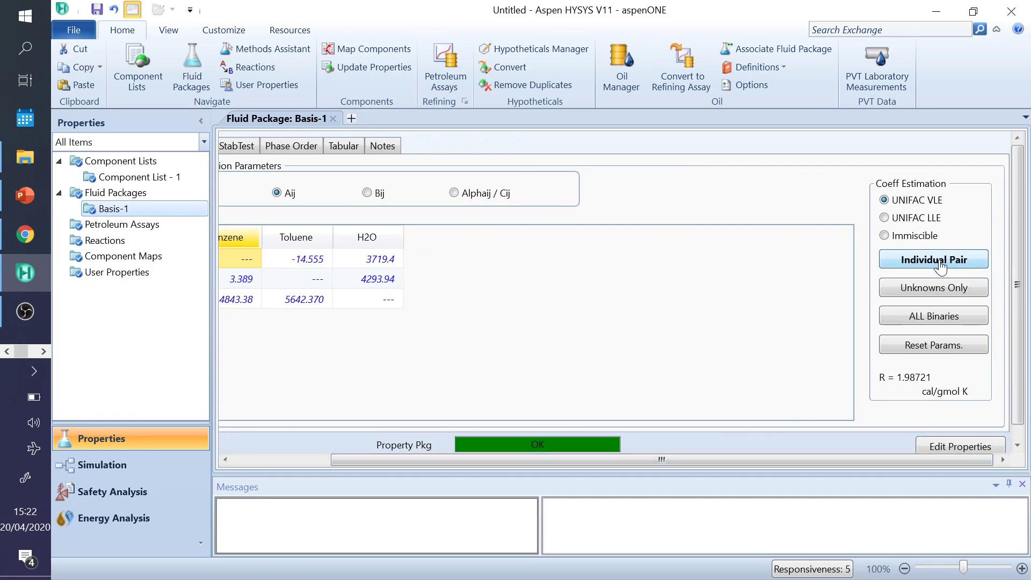
{"action": "left_click", "coordinate": [935, 290]}
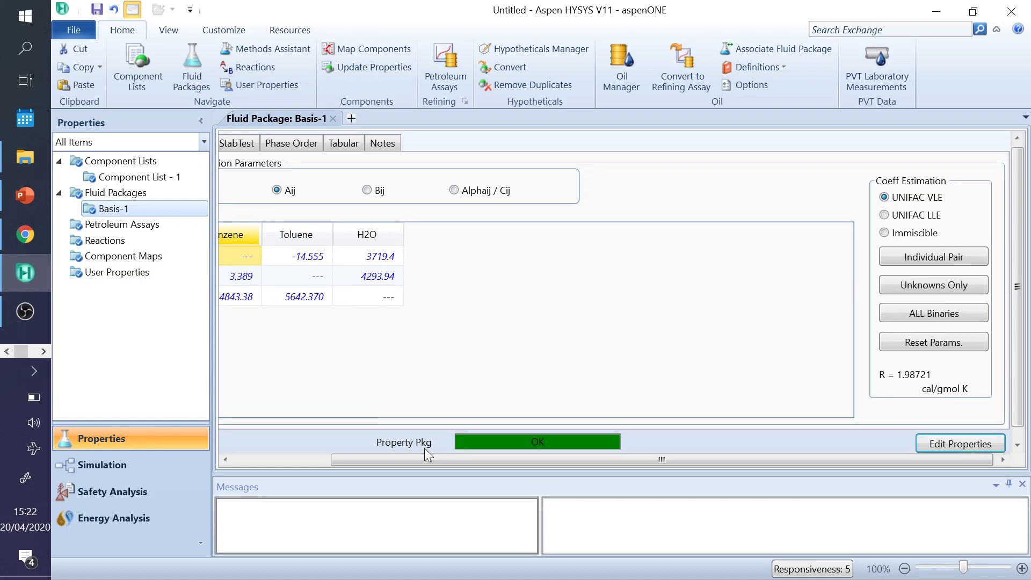
{"action": "left_click_drag", "start_coordinate": [411, 459], "coordinate": [342, 457]}
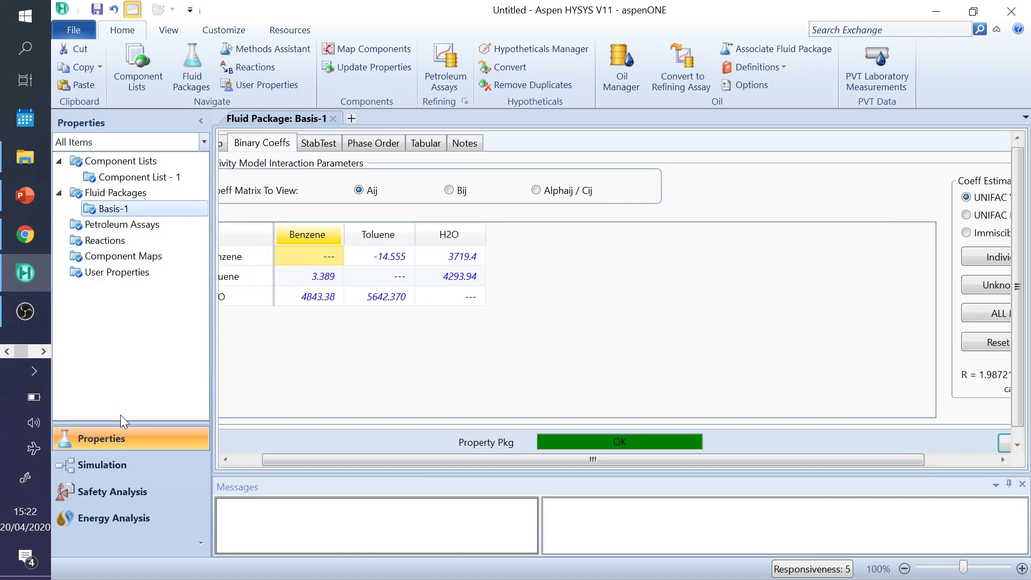
- Place a heat exchanger on the simulation flowsheet and open its design connections
{"action": "left_click", "coordinate": [94, 468]}
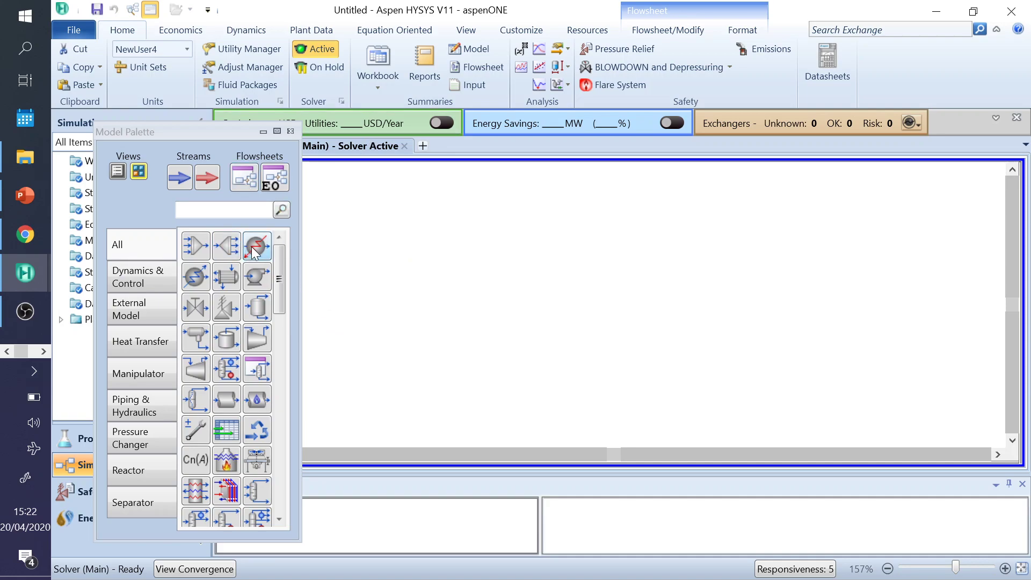
{"action": "left_click", "coordinate": [229, 279]}
{"action": "left_click", "coordinate": [497, 272]}
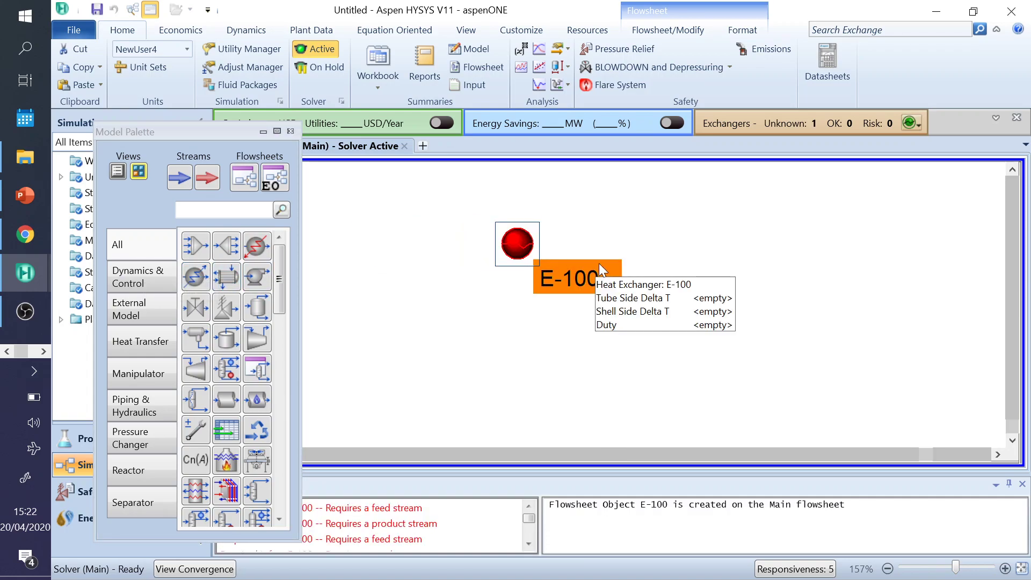
{"action": "double_click", "coordinate": [539, 239]}
{"action": "left_click_drag", "start_coordinate": [555, 203], "coordinate": [582, 92]}
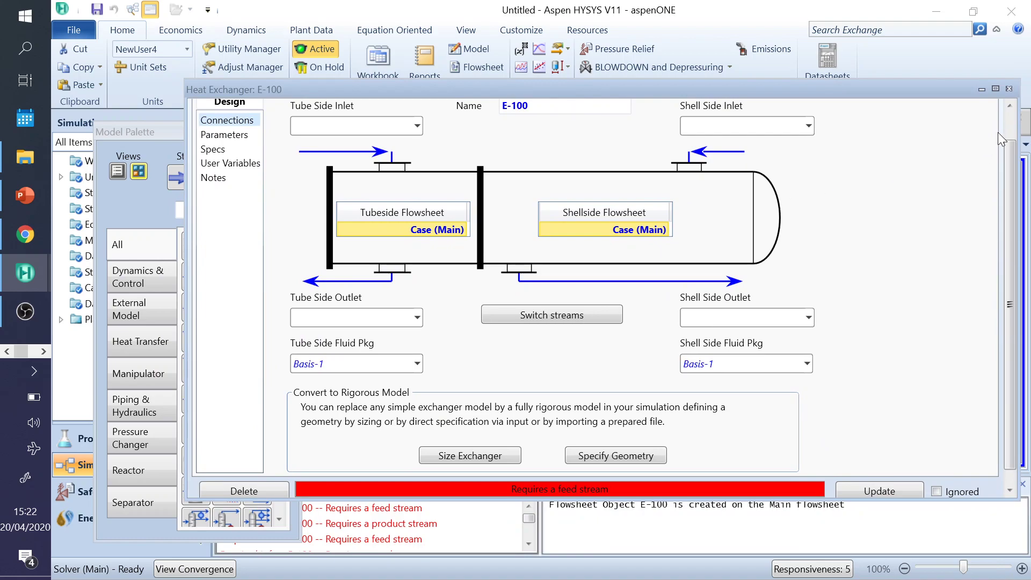
{"action": "scroll", "coordinate": [997, 132], "scroll_direction": "up", "scroll_amount": 2}
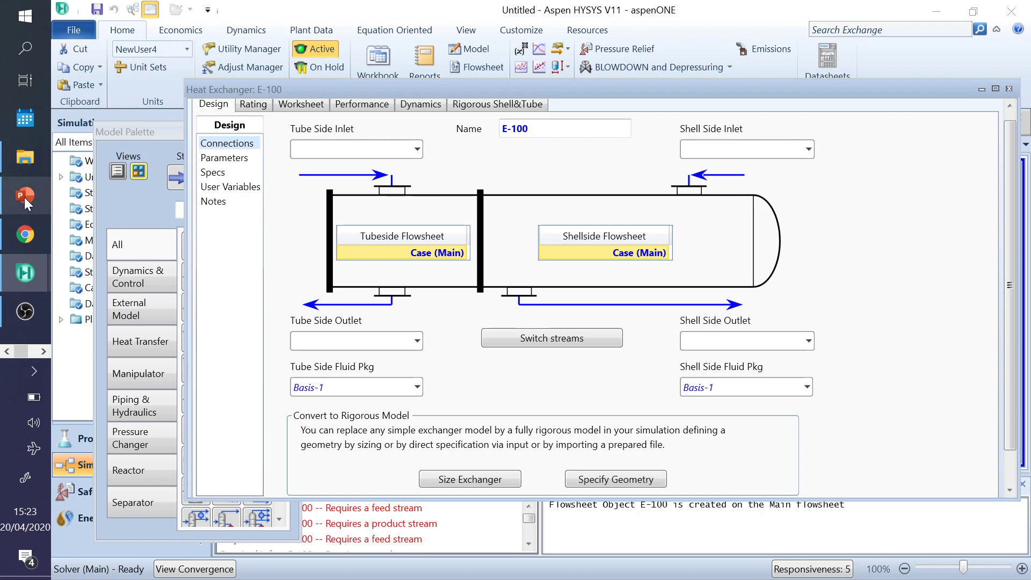
- Set the heat exchanger's shell-side inlet to a stream named Hot Stream in, consulting the Example 3.2 slide
{"action": "mouse_move", "coordinate": [24, 197]}
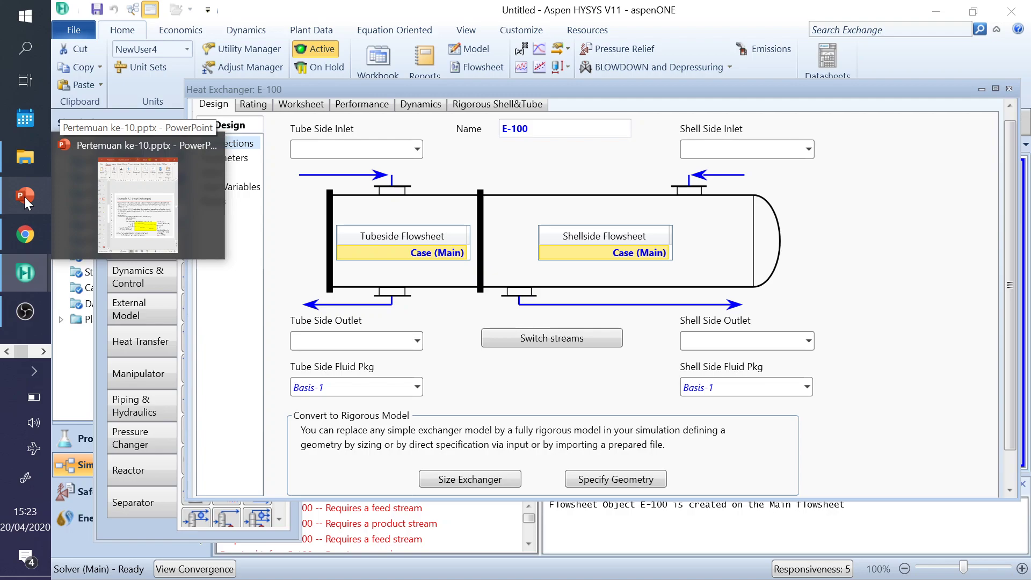
{"action": "left_click", "coordinate": [24, 197]}
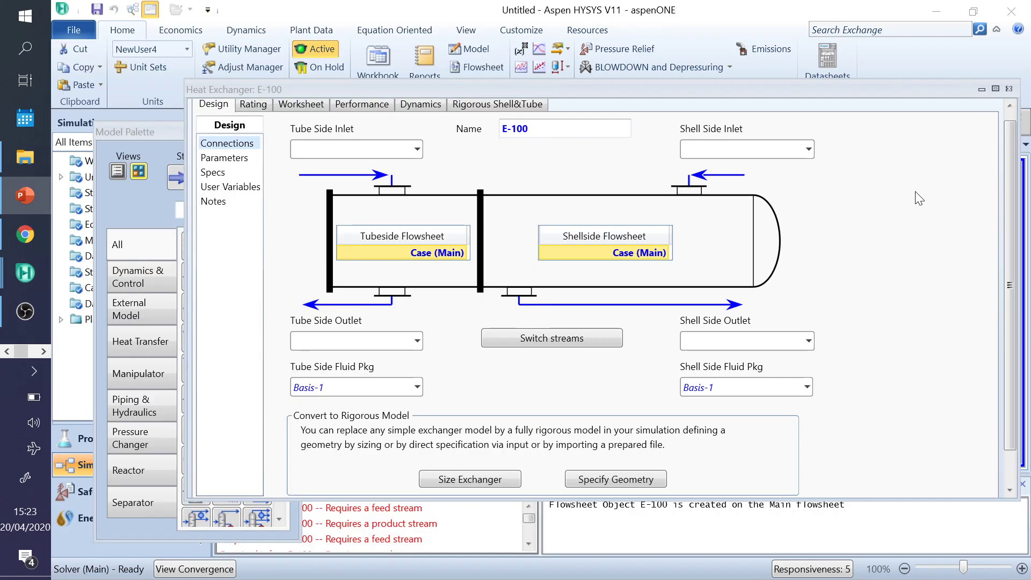
{"action": "left_click", "coordinate": [931, 188]}
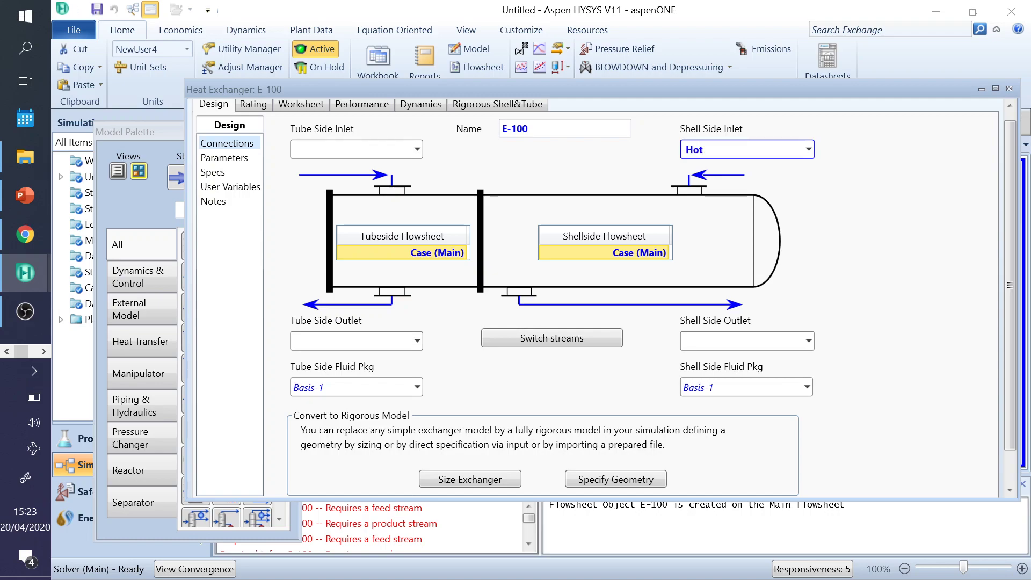
{"action": "type", "text": "ST"}
{"action": "key", "text": "BackSpace"}
{"action": "key", "text": "BackSpace"}
{"action": "key", "text": "BackSpace"}
{"action": "key", "text": "BackSpace"}
{"action": "type", "text": "stream"}
{"action": "key", "text": "BackSpace"}
{"action": "key", "text": "BackSpace"}
{"action": "type", "text": "traam i"}
- Set the heat exchanger's shell-side outlet to a stream named Hot Stream out
{"action": "left_click", "coordinate": [725, 341]}
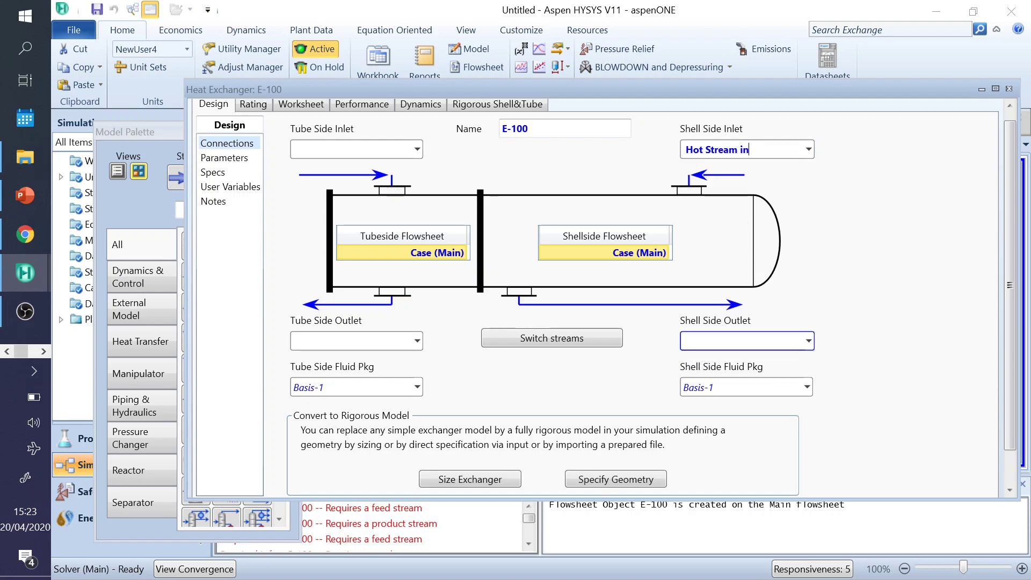
{"action": "type", "text": "Hot Stream out"}
{"action": "key", "text": "Tab"}
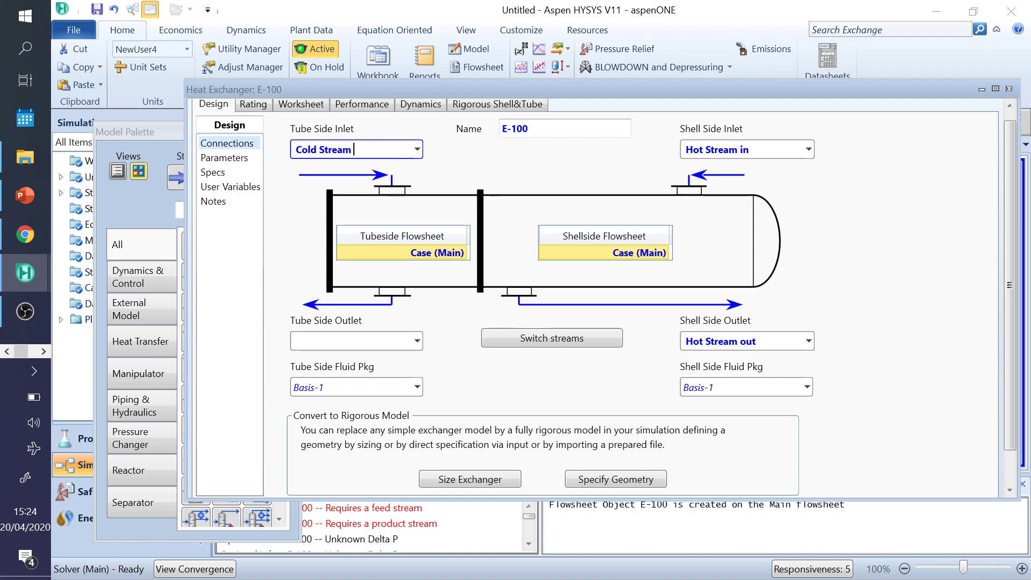
- Name the tube-side inlet Cold Stream in and the tube-side outlet Cold Stream out, and close the exchanger's settings
{"action": "key", "text": "Tab"}
{"action": "type", "text": "Co"}
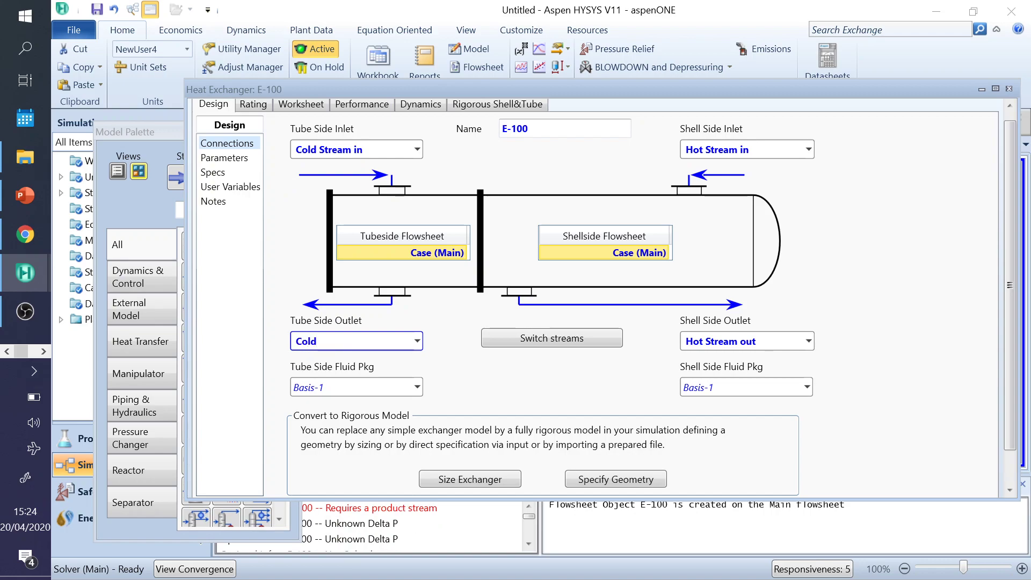
{"action": "type", "text": "ld Stream out"}
{"action": "key", "text": "Return"}
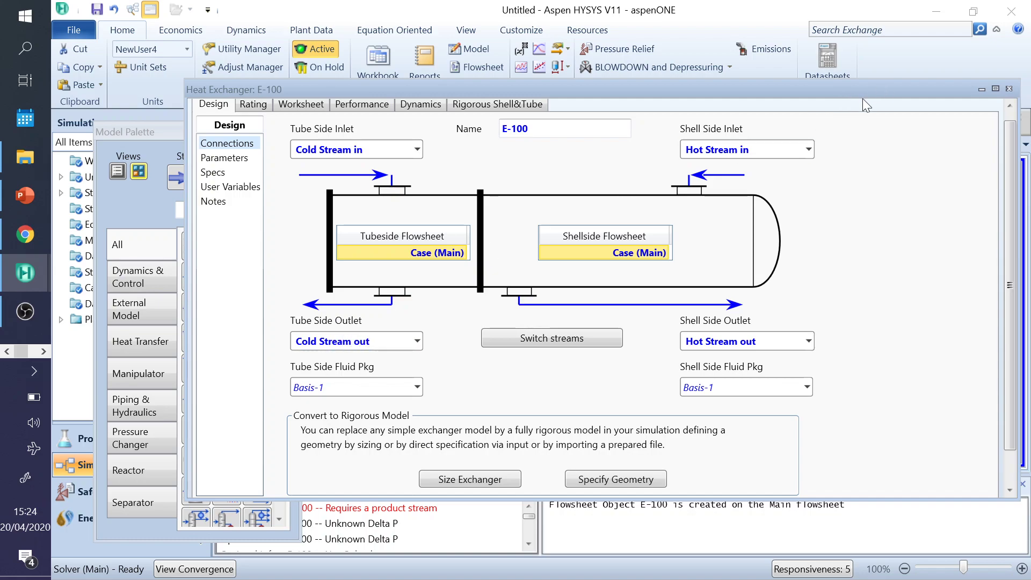
{"action": "left_click", "coordinate": [1009, 89]}
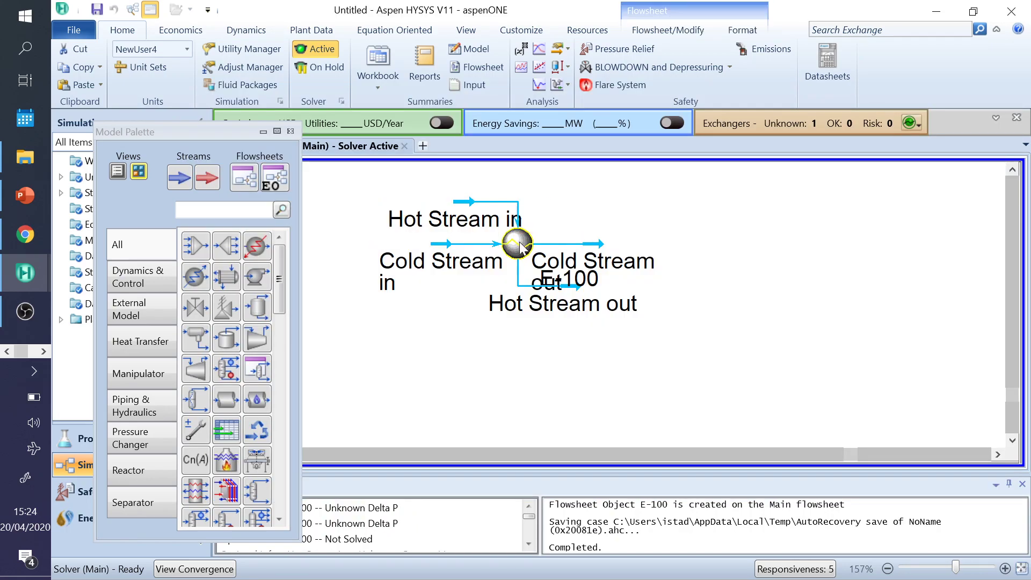
- Spread the hot and cold inlet and outlet streams farther from heat exchanger E-100 so their labels do not overlap
{"action": "left_click", "coordinate": [458, 204]}
{"action": "left_click_drag", "start_coordinate": [458, 204], "coordinate": [390, 181]}
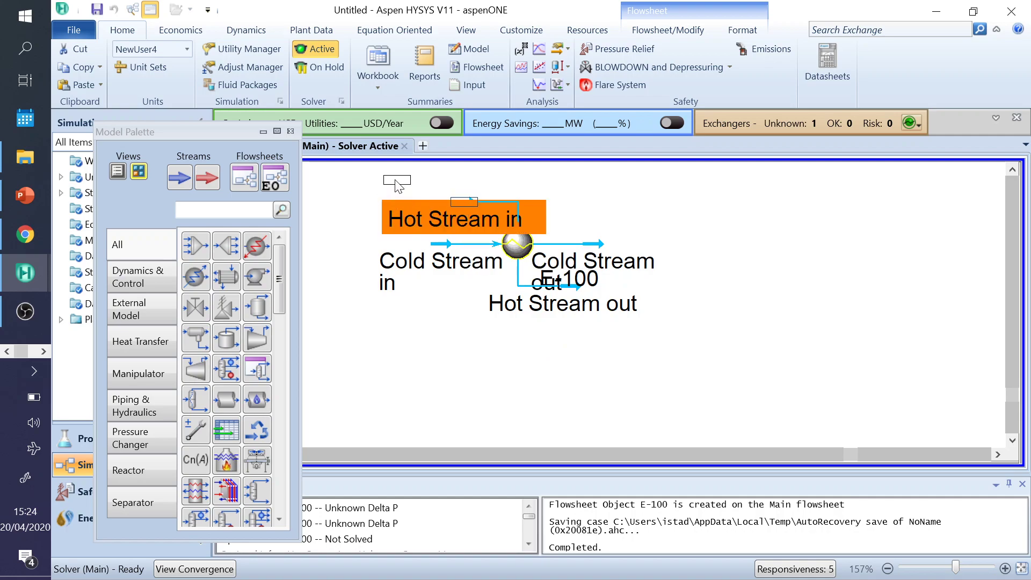
{"action": "left_click", "coordinate": [578, 285]}
{"action": "left_click_drag", "start_coordinate": [578, 285], "coordinate": [639, 303]}
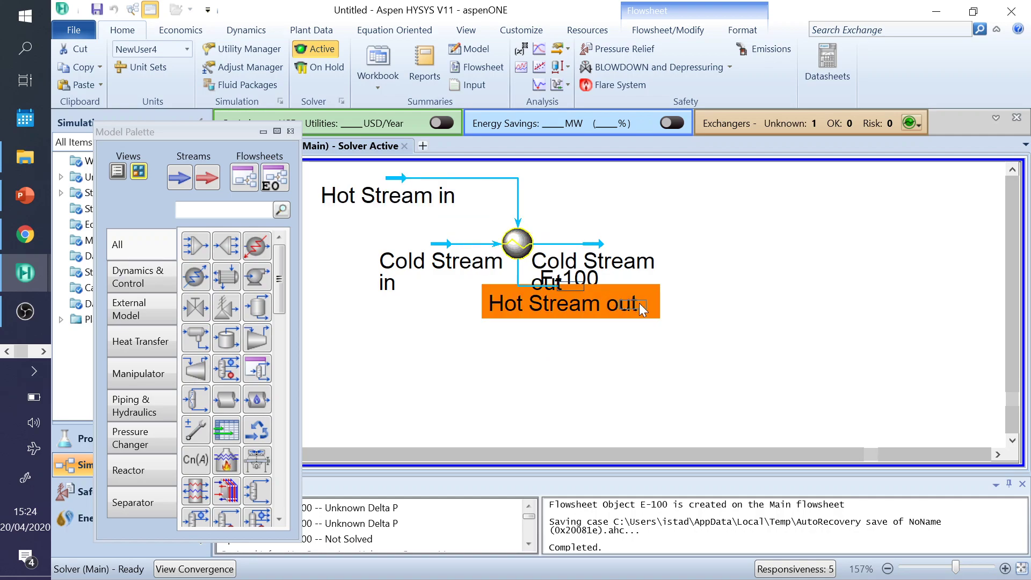
{"action": "left_click", "coordinate": [763, 283]}
{"action": "left_click_drag", "start_coordinate": [598, 244], "coordinate": [690, 243]}
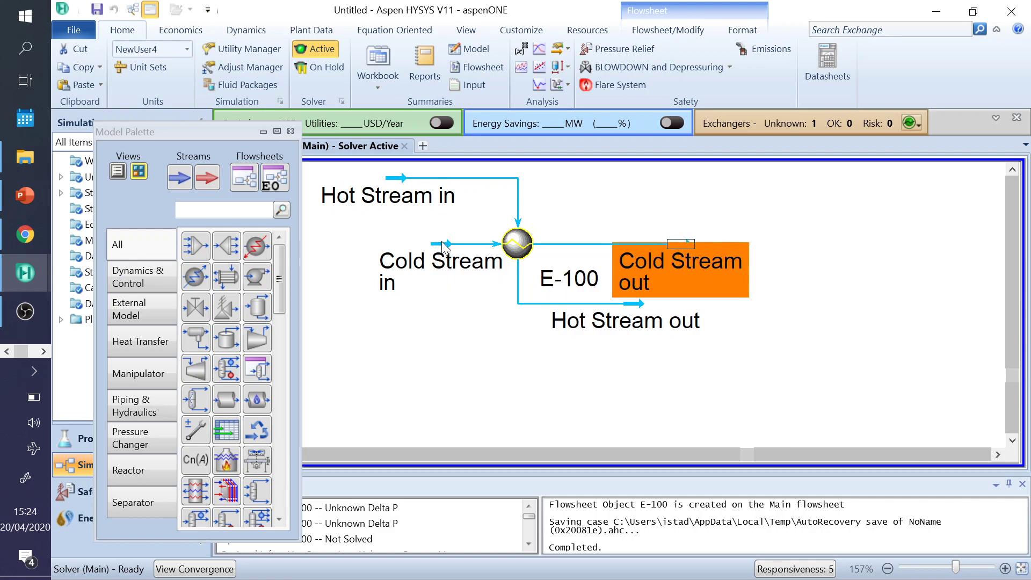
{"action": "left_click", "coordinate": [393, 261]}
{"action": "left_click_drag", "start_coordinate": [393, 262], "coordinate": [340, 261]}
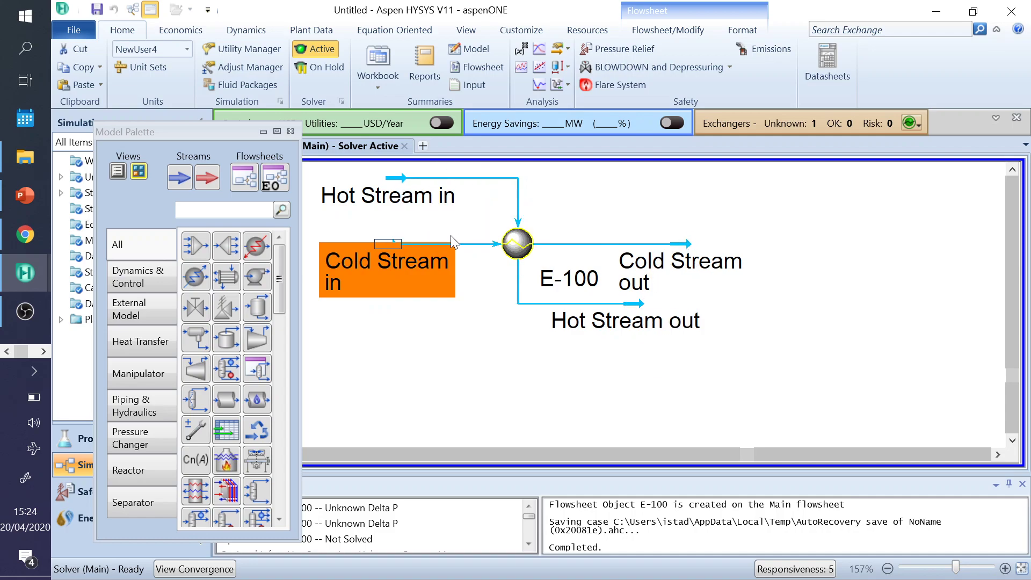
{"action": "left_click", "coordinate": [477, 357]}
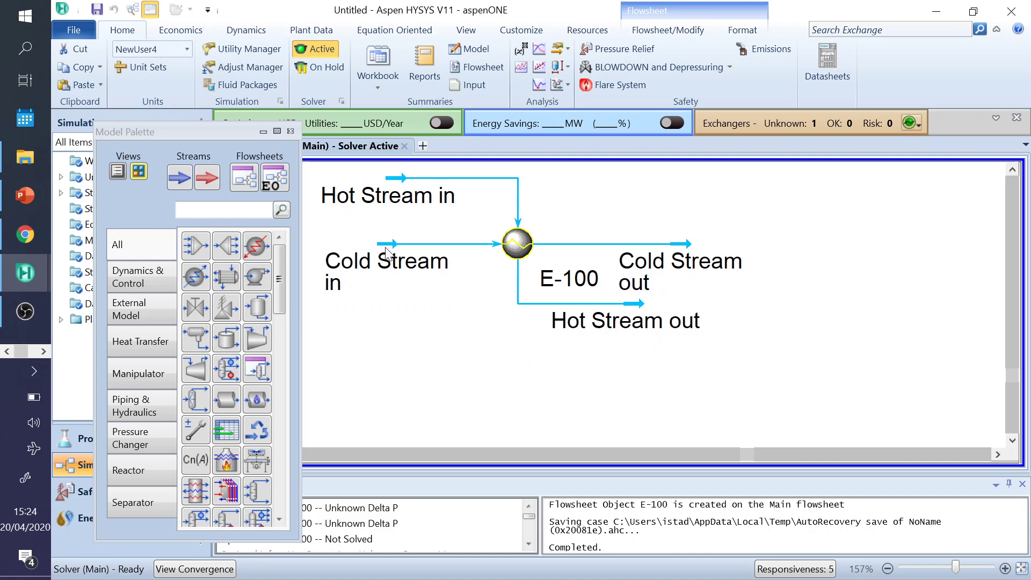
{"action": "left_click", "coordinate": [392, 178]}
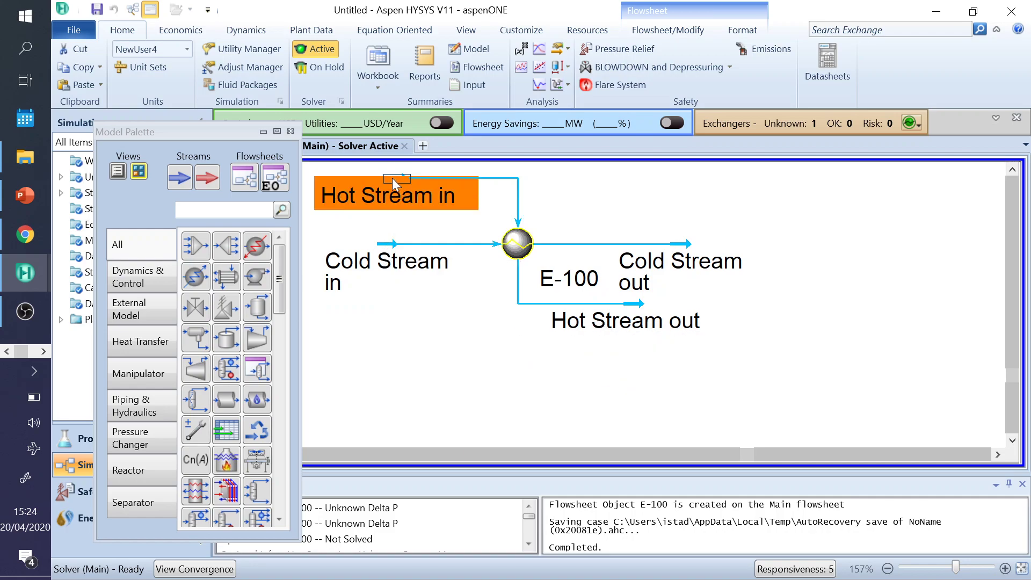
{"action": "left_click", "coordinate": [398, 173]}
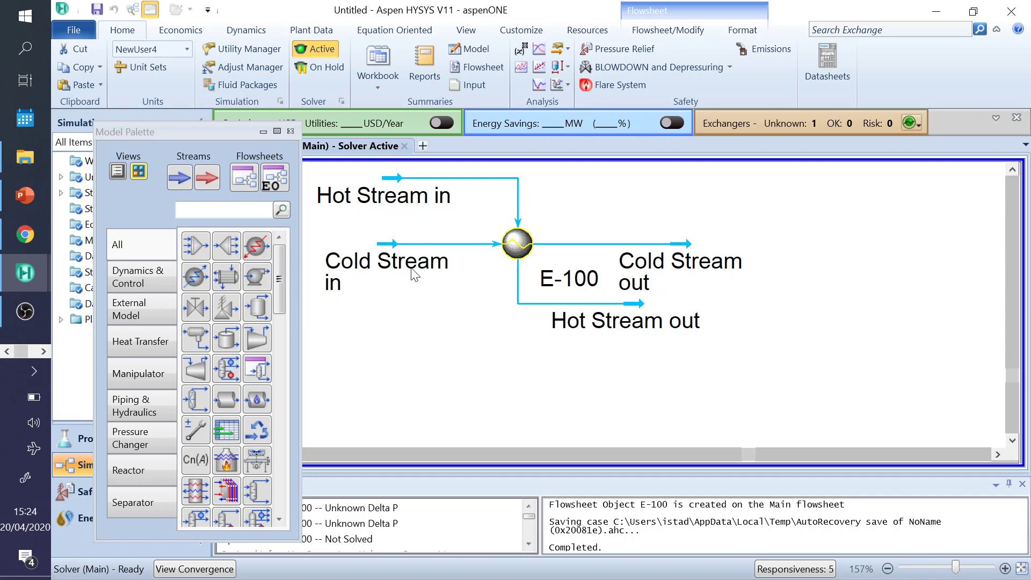
- Open the composition of Hot Stream in, consult the Example 3.2 slide, and enter a benzene mole fraction of 0.44
{"action": "double_click", "coordinate": [396, 177]}
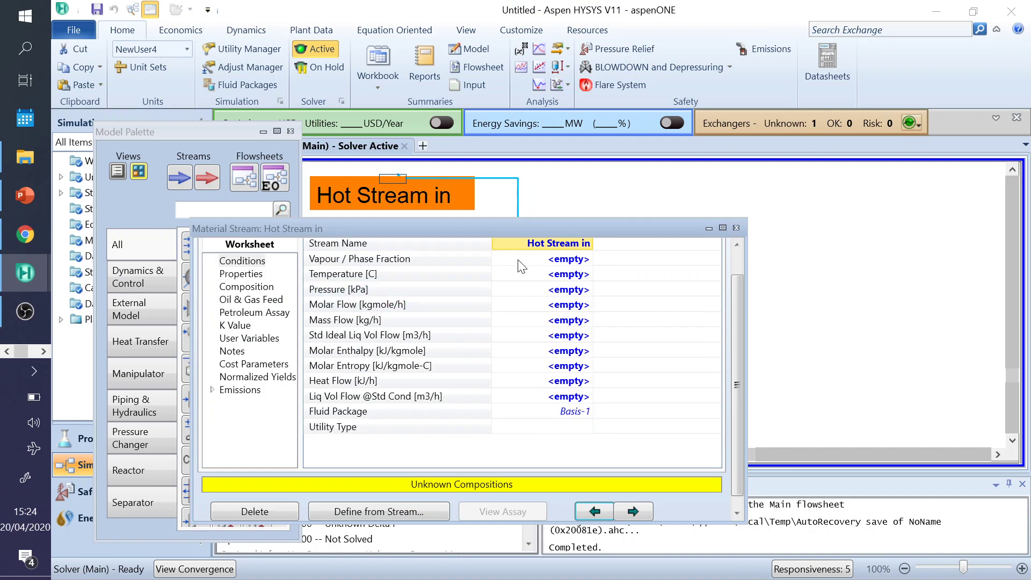
{"action": "left_click", "coordinate": [258, 289]}
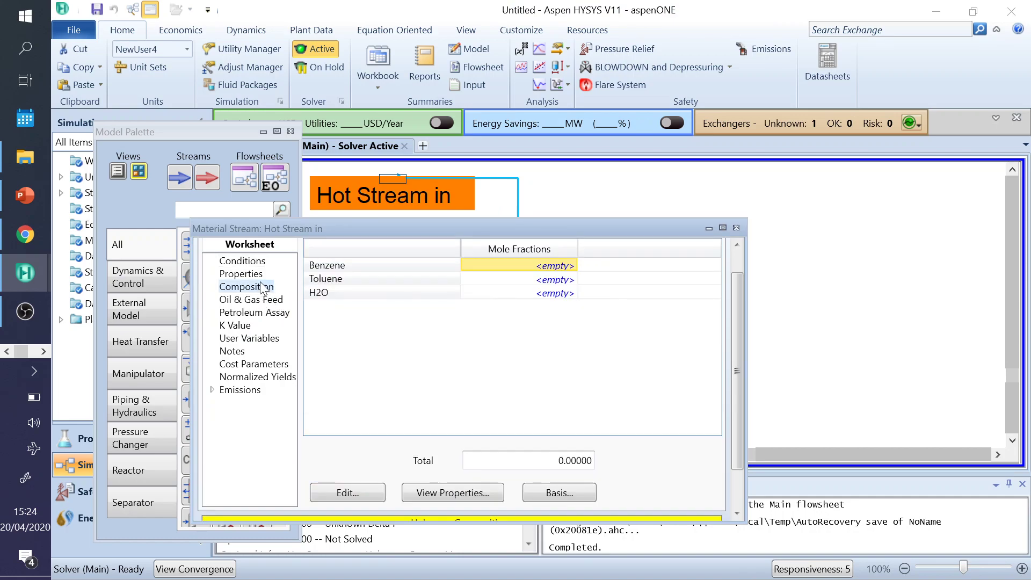
{"action": "left_click_drag", "start_coordinate": [386, 228], "coordinate": [521, 185]}
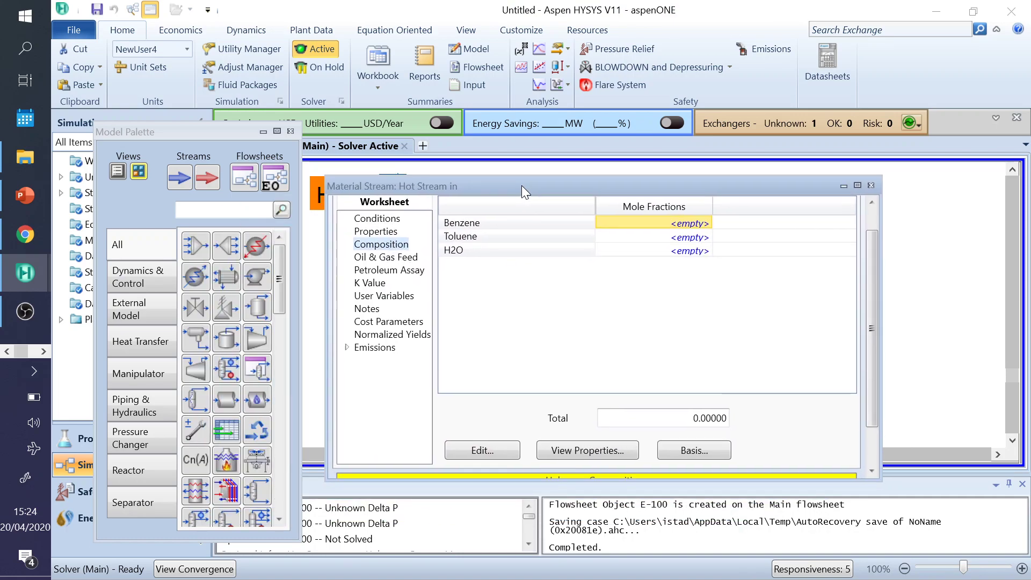
{"action": "left_click", "coordinate": [25, 195]}
{"action": "left_click_drag", "start_coordinate": [617, 182], "coordinate": [679, 160]}
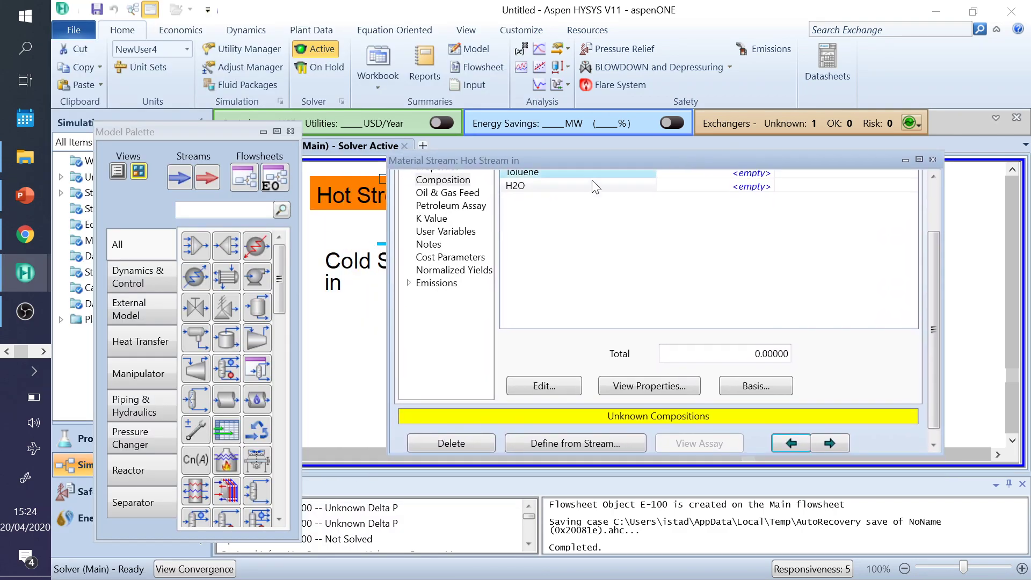
{"action": "left_click", "coordinate": [22, 196]}
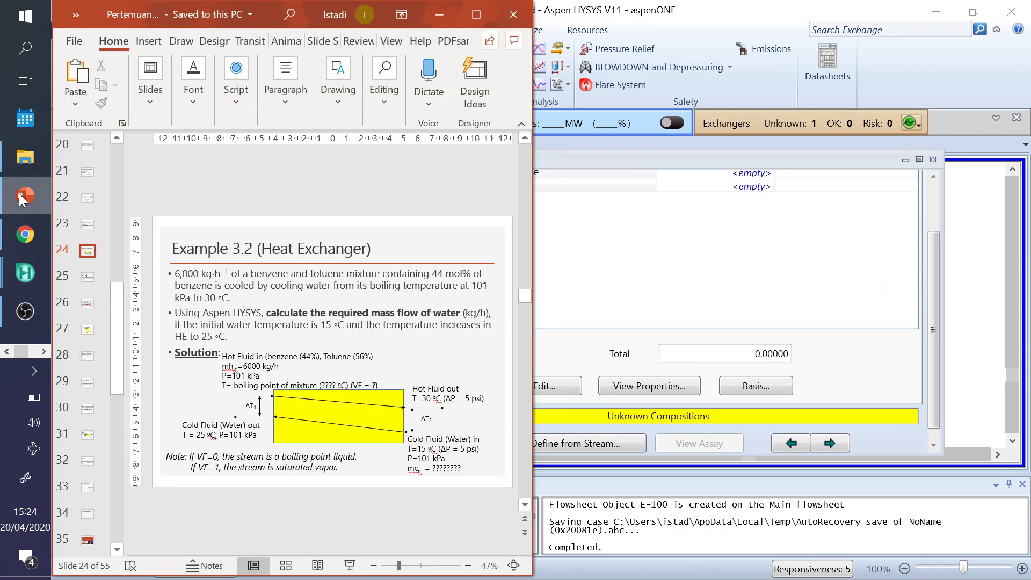
{"action": "left_click", "coordinate": [640, 246]}
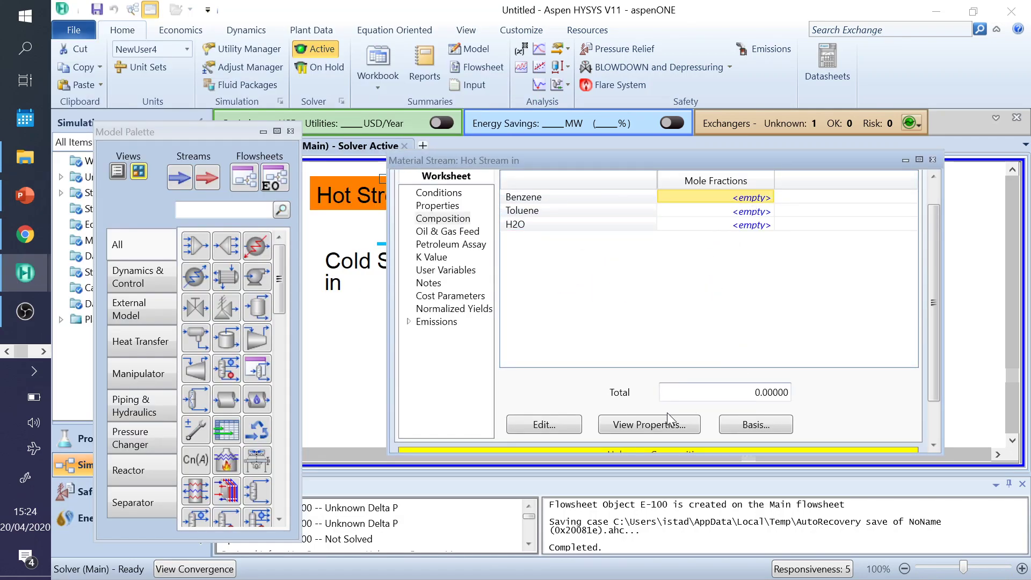
{"action": "left_click", "coordinate": [749, 200]}
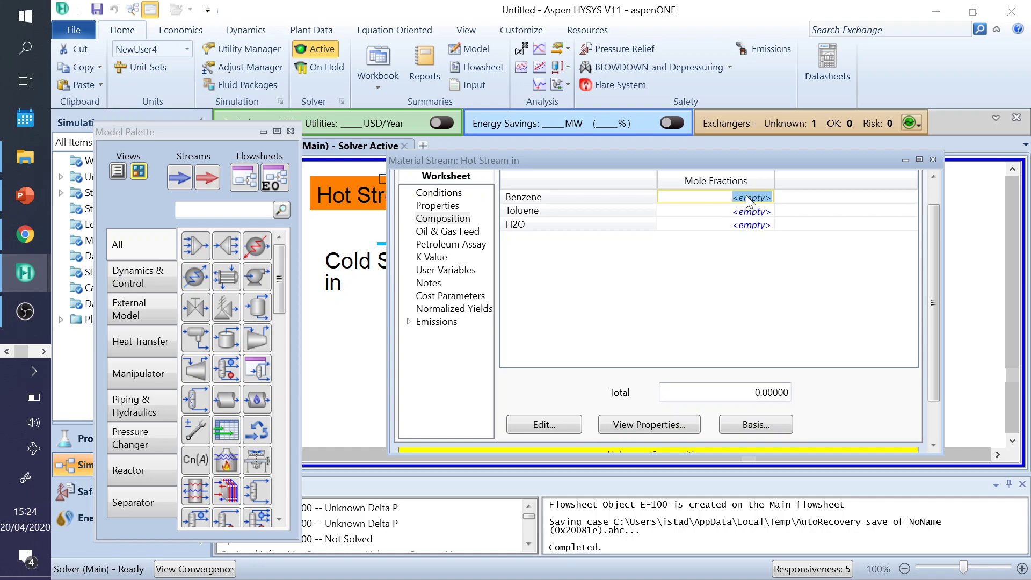
{"action": "type", "text": "0.44"}
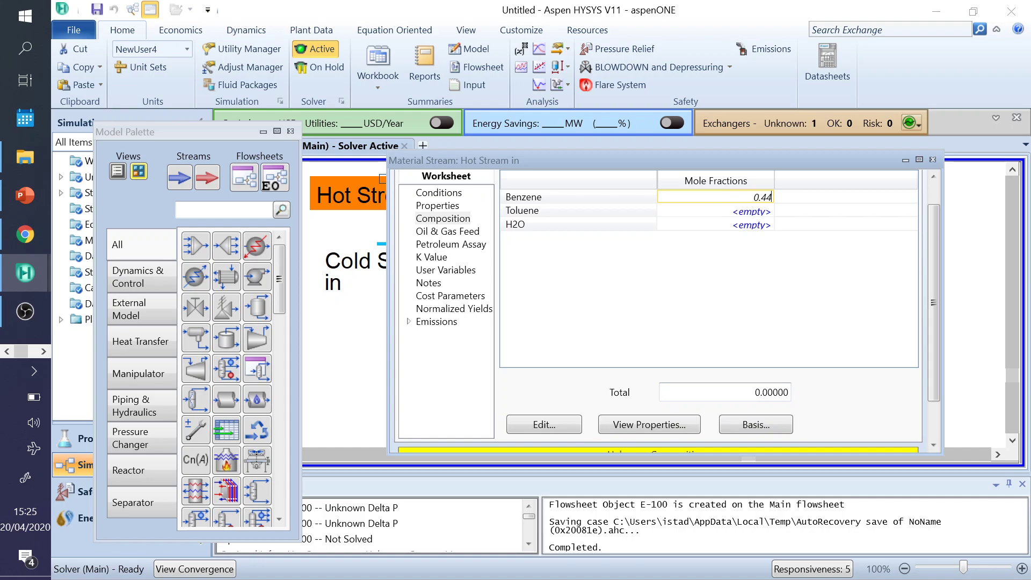
{"action": "key", "text": "Return"}
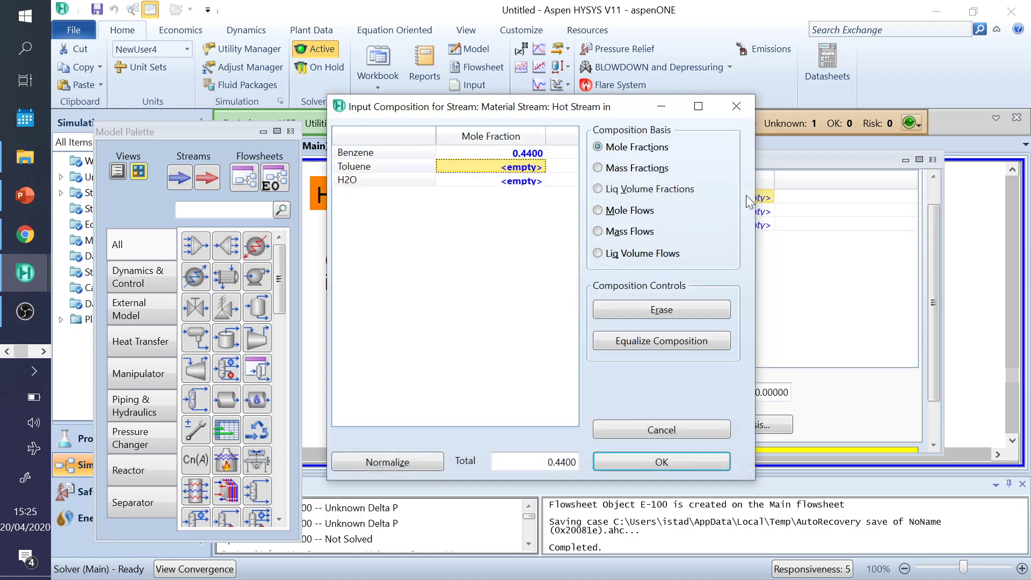
- Set the hot inlet's mole fractions to 0.56 for toluene and 0 for H2O, and accept the composition
{"action": "left_click", "coordinate": [518, 165]}
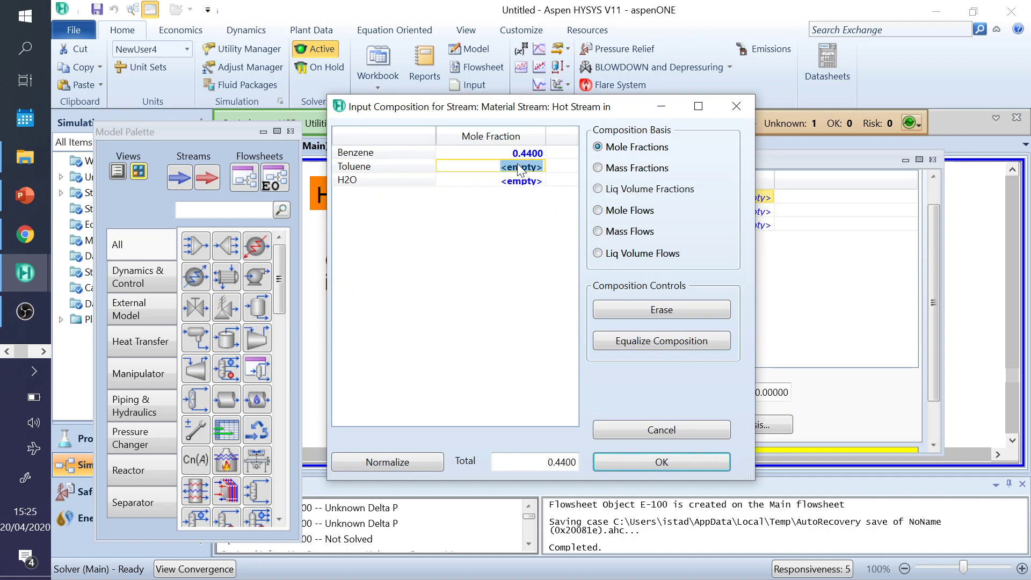
{"action": "type", "text": "0.56"}
{"action": "key", "text": "Return"}
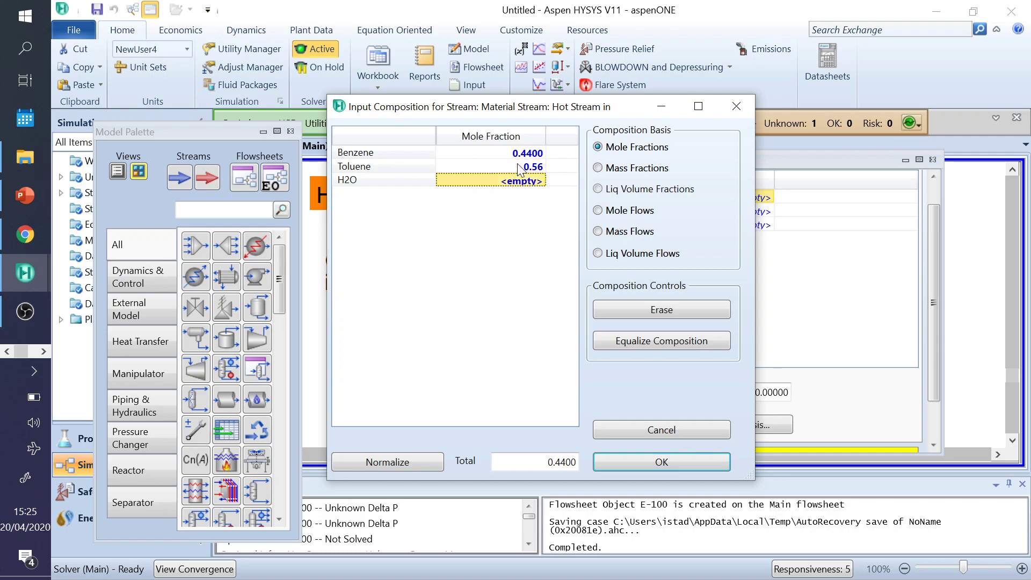
{"action": "type", "text": "0"}
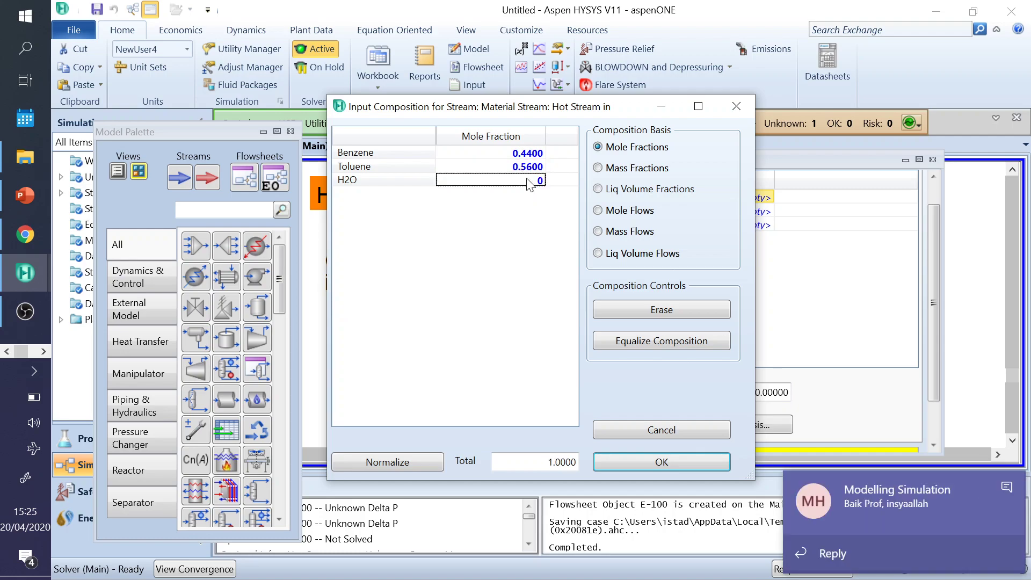
{"action": "key", "text": "Return"}
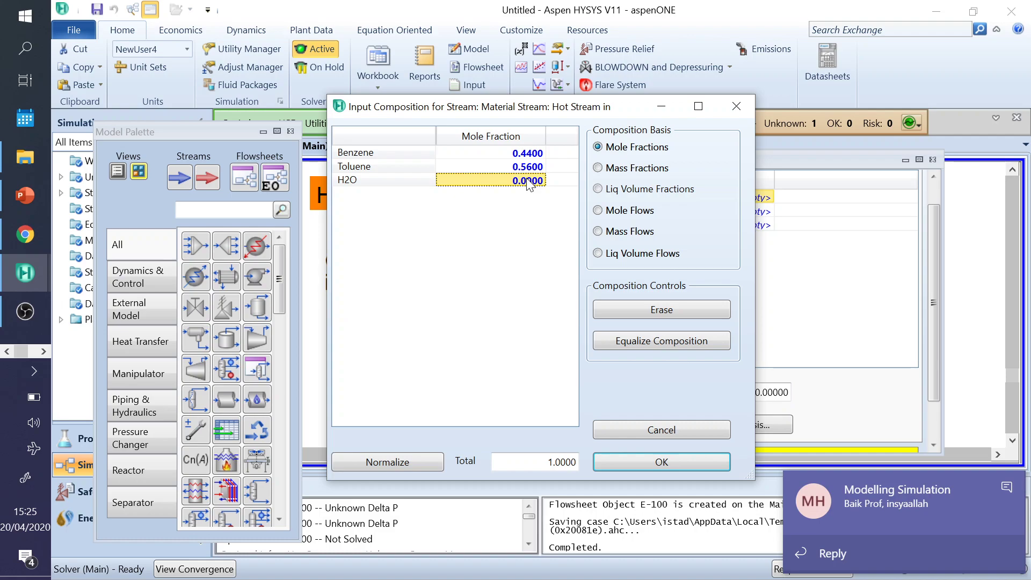
{"action": "left_click", "coordinate": [607, 461]}
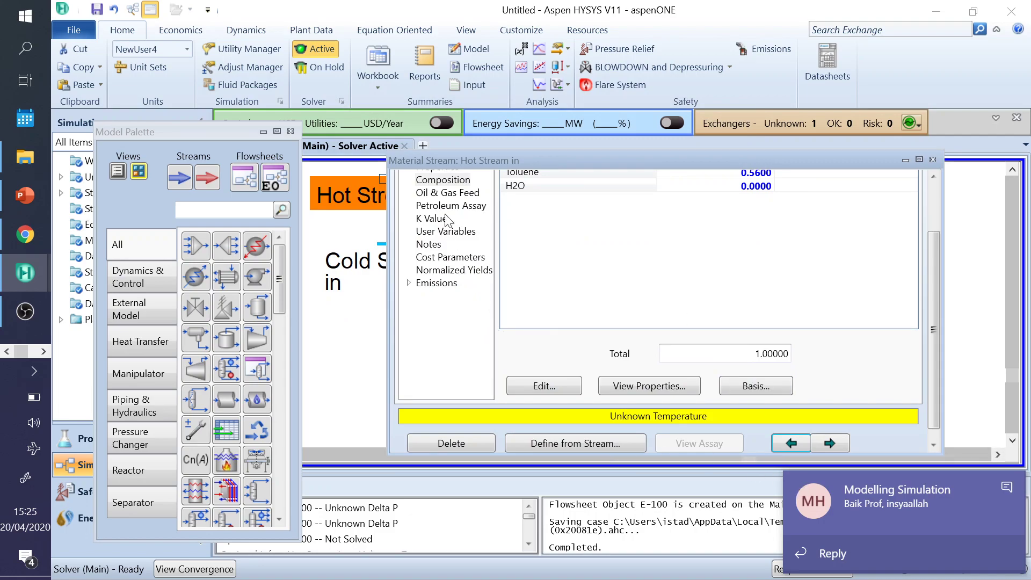
- In the conditions of Hot Stream in, set the mass flow to 6000 kg/h as given on the Example 3.2 slide
{"action": "left_click", "coordinate": [932, 183]}
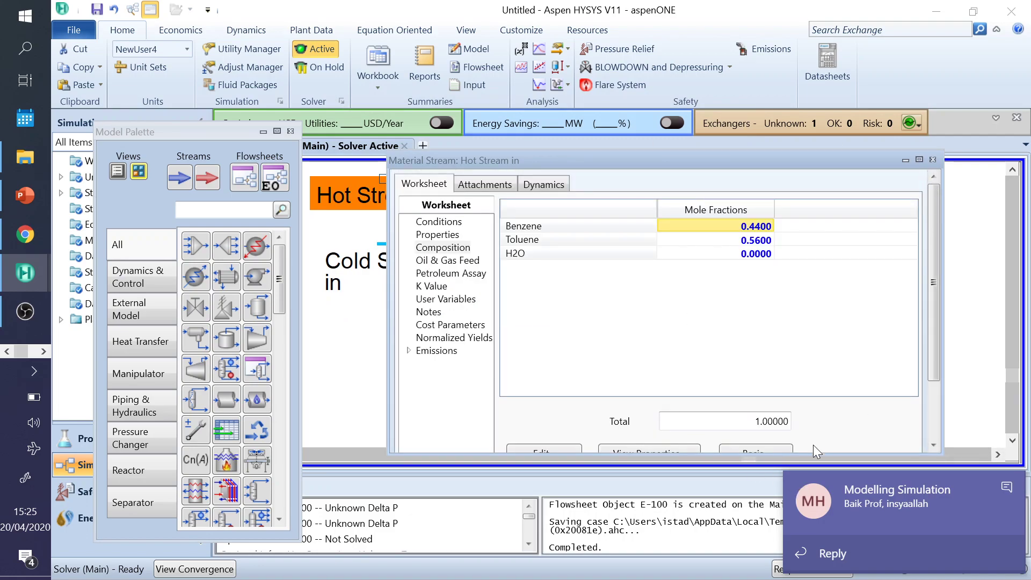
{"action": "left_click", "coordinate": [1006, 487]}
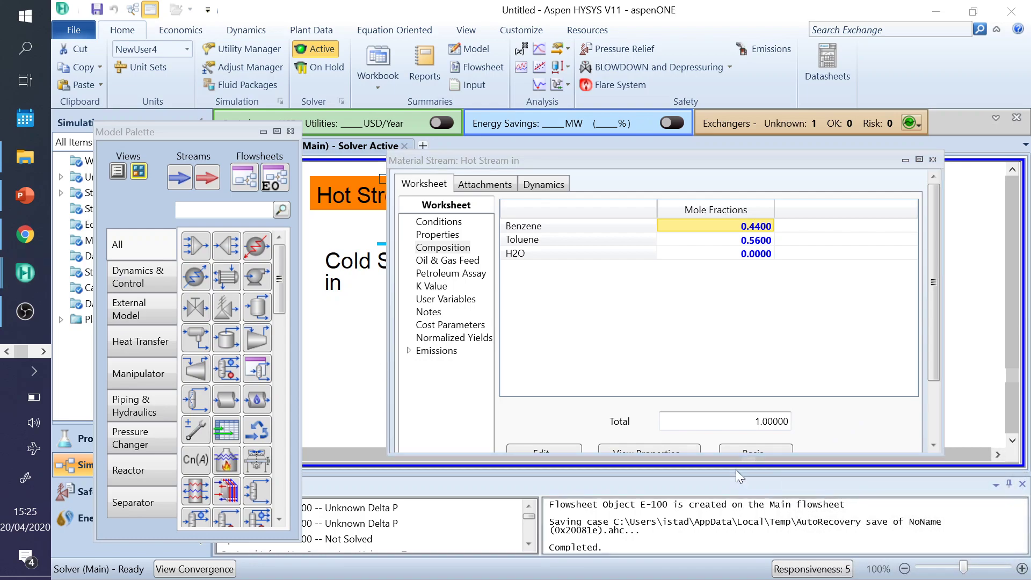
{"action": "left_click_drag", "start_coordinate": [734, 475], "coordinate": [734, 487]}
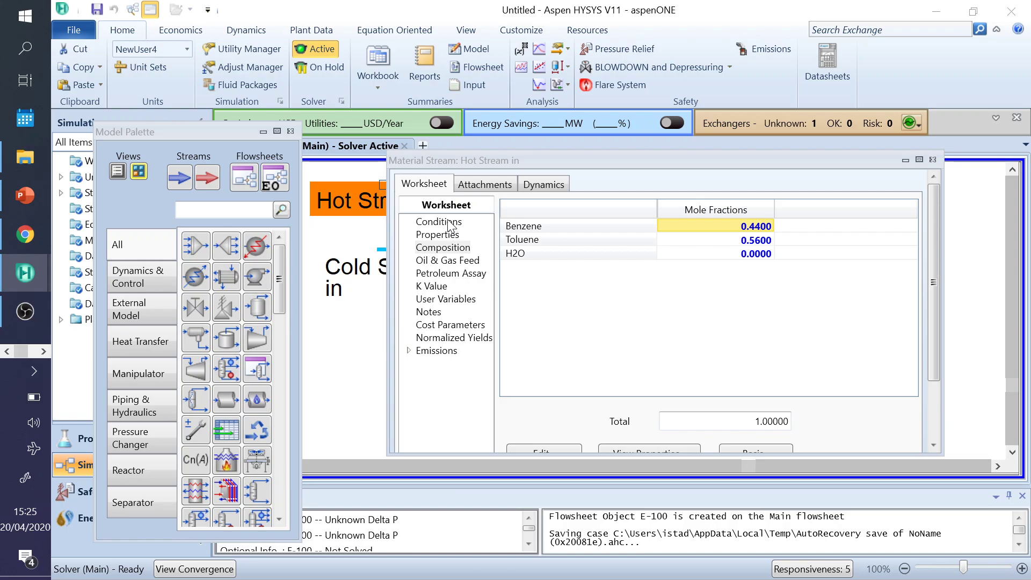
{"action": "left_click", "coordinate": [450, 222]}
{"action": "left_click", "coordinate": [14, 202]}
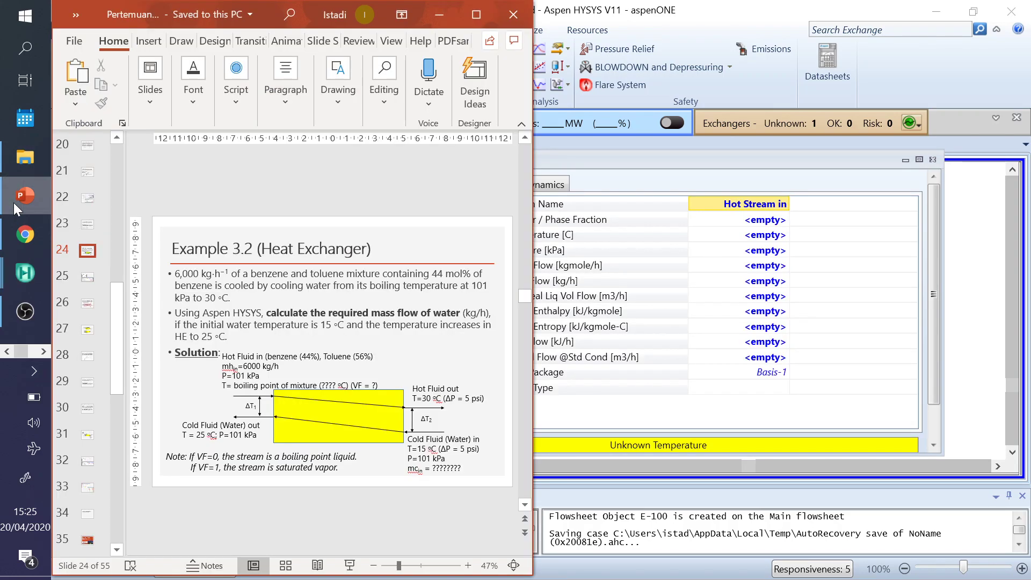
{"action": "left_click", "coordinate": [14, 201]}
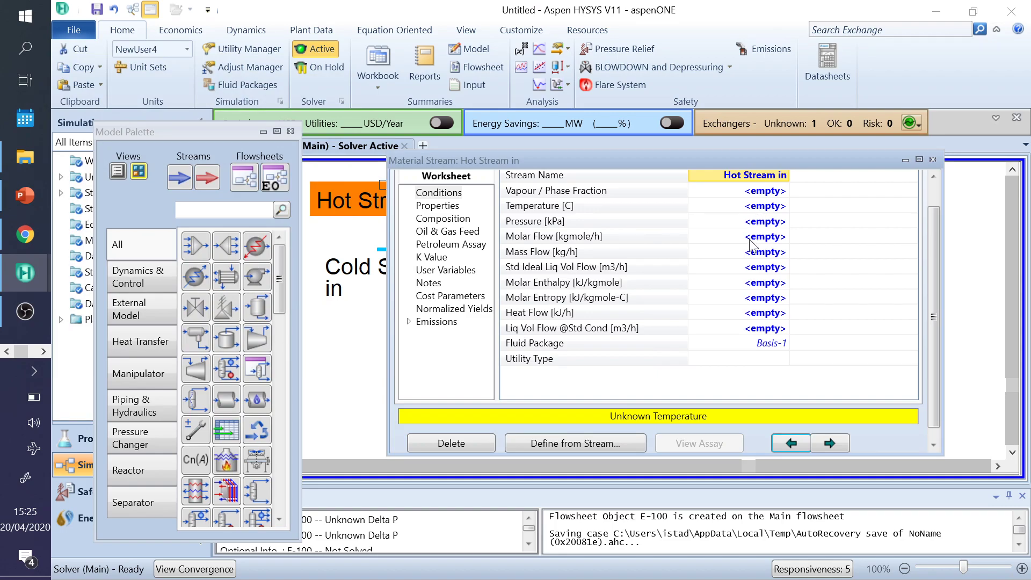
{"action": "left_click", "coordinate": [21, 197]}
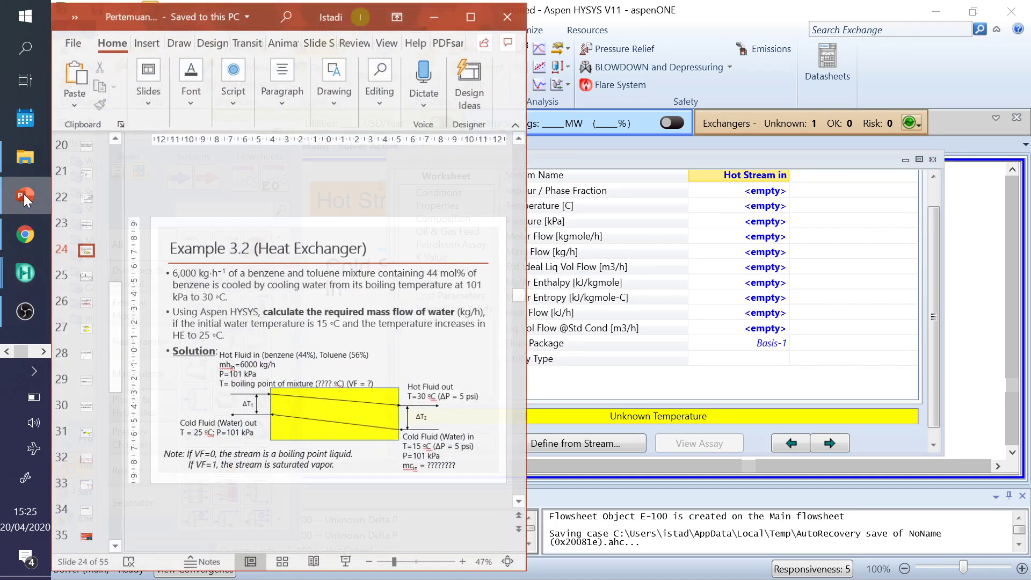
{"action": "left_click", "coordinate": [23, 194]}
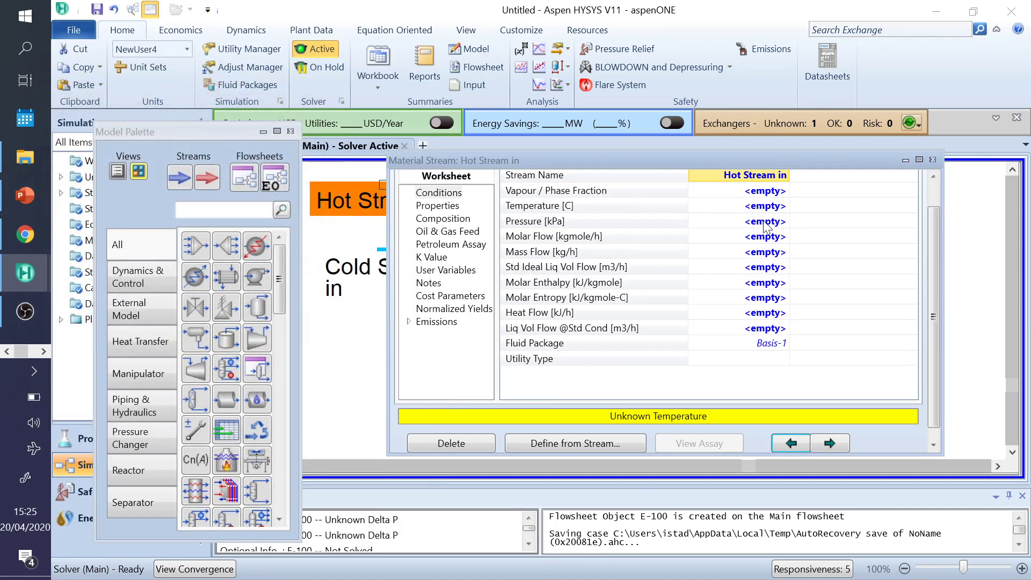
{"action": "left_click", "coordinate": [763, 255]}
{"action": "type", "text": "6000"}
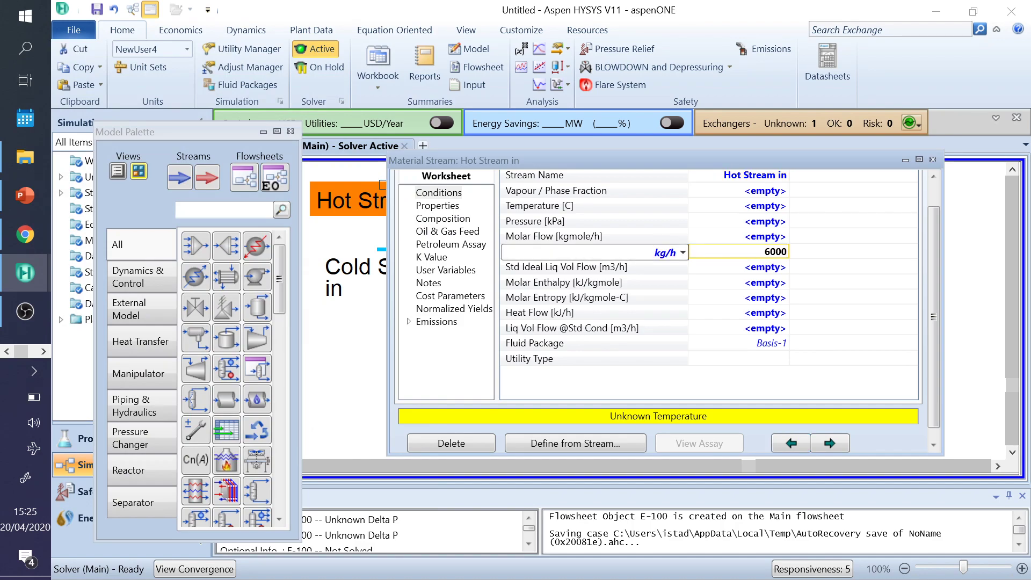
{"action": "key", "text": "Return"}
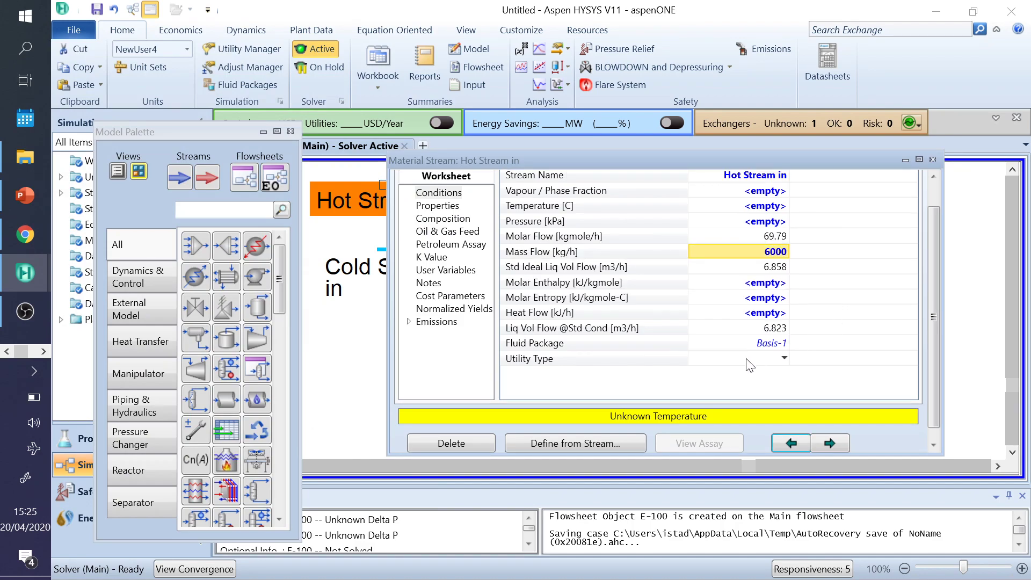
- Check the hot fluid's inlet data on the example slide and set the pressure of Hot Stream in to 101 kPa
{"action": "left_click", "coordinate": [26, 196]}
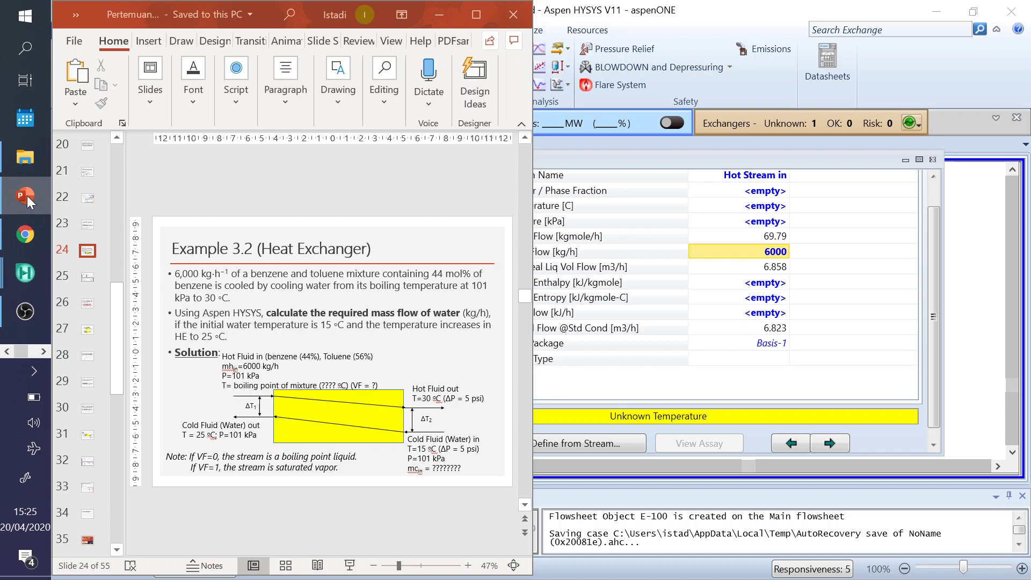
{"action": "left_click", "coordinate": [27, 195]}
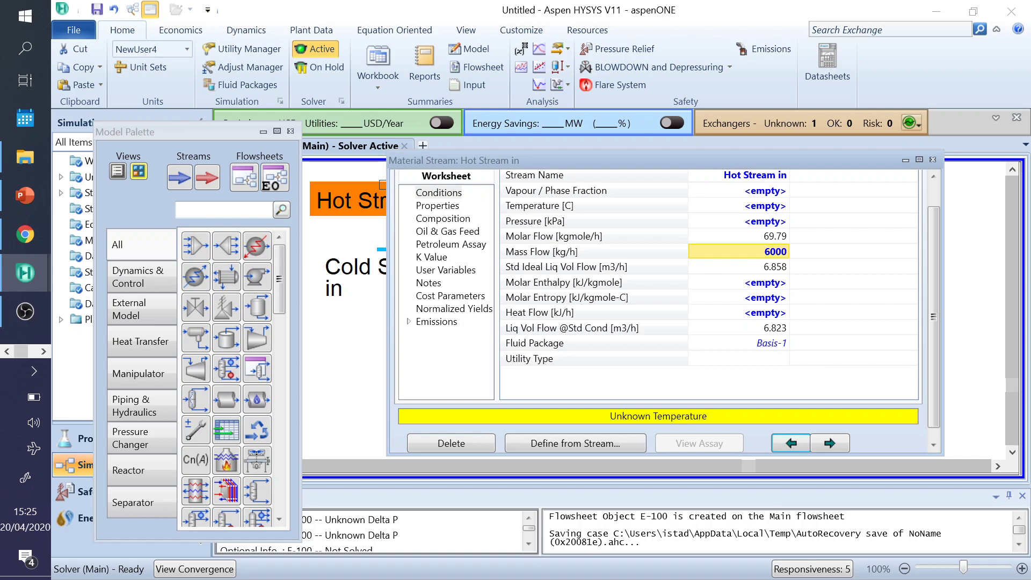
{"action": "left_click", "coordinate": [781, 221]}
{"action": "type", "text": "101"}
{"action": "key", "text": "Return"}
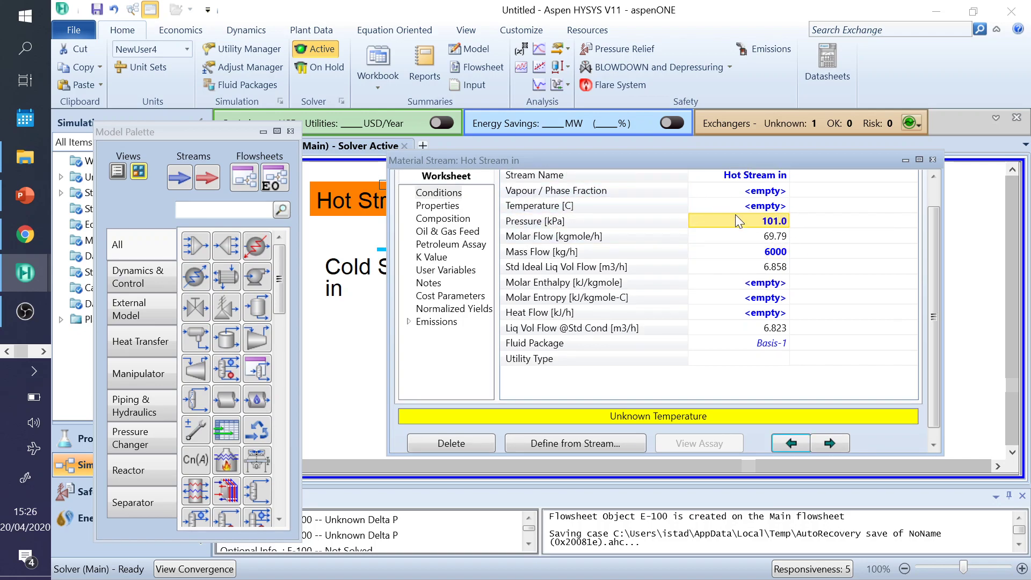
- Set the vapour fraction of Hot Stream in to 0 for a boiling-point liquid, and close the stream's window
{"action": "left_click", "coordinate": [767, 191]}
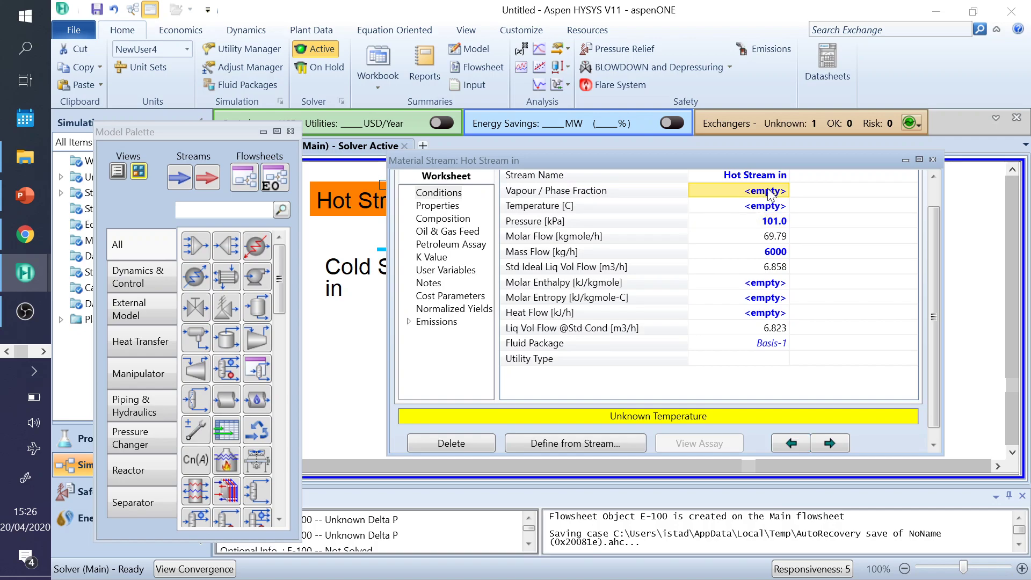
{"action": "type", "text": "0"}
{"action": "key", "text": "Return"}
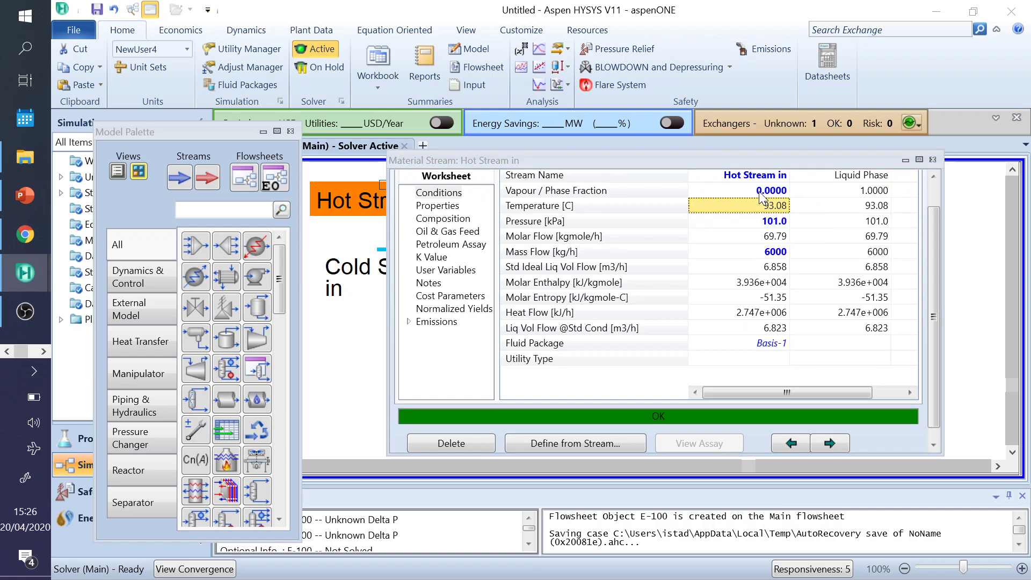
{"action": "left_click", "coordinate": [933, 160]}
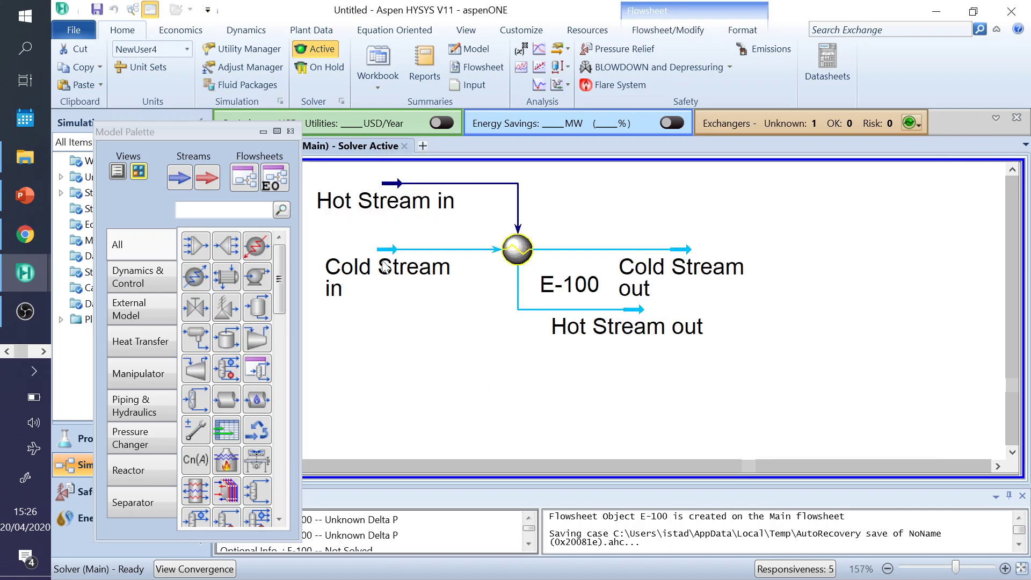
- Check the cooling water data on the Example 3.2 slide and open the composition of Cold Stream in
{"action": "left_click", "coordinate": [25, 195]}
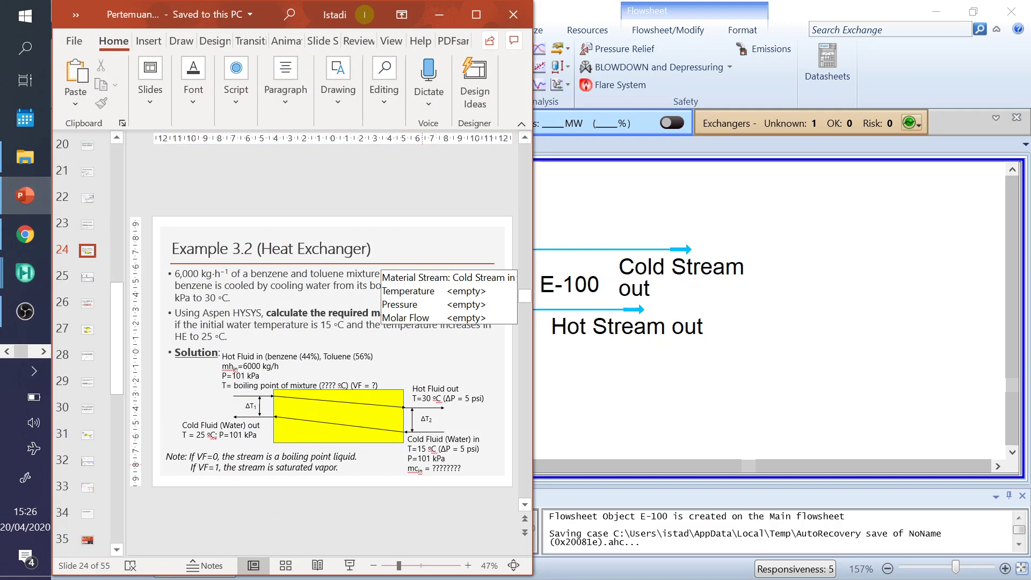
{"action": "left_click", "coordinate": [625, 374]}
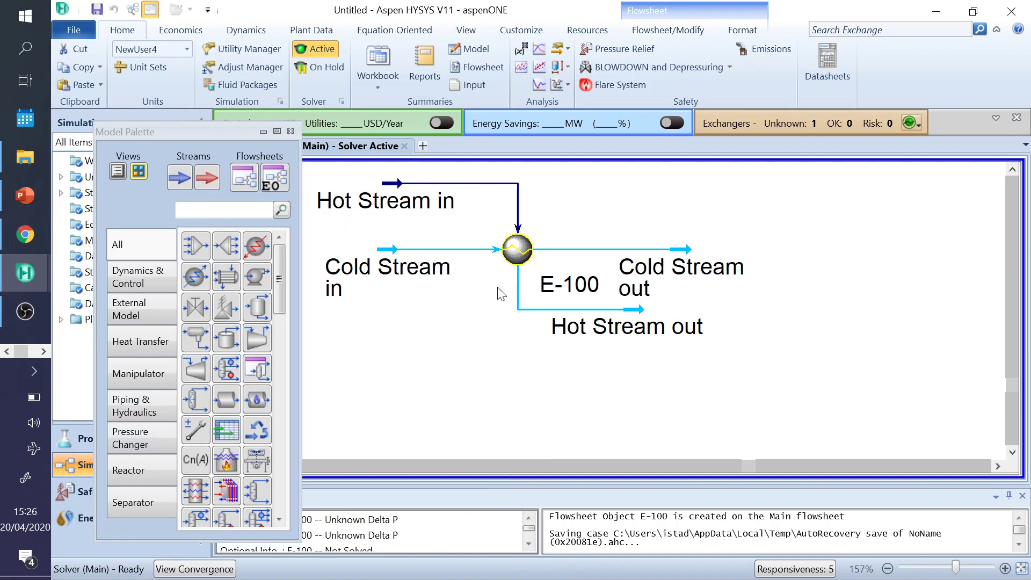
{"action": "double_click", "coordinate": [379, 250]}
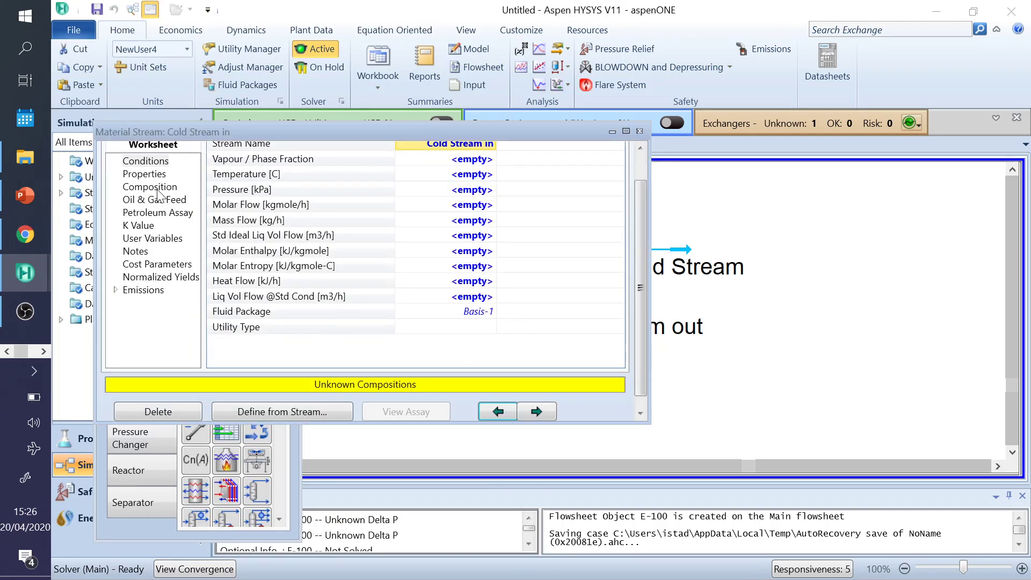
{"action": "left_click_drag", "start_coordinate": [558, 134], "coordinate": [592, 156]}
{"action": "left_click", "coordinate": [674, 189]}
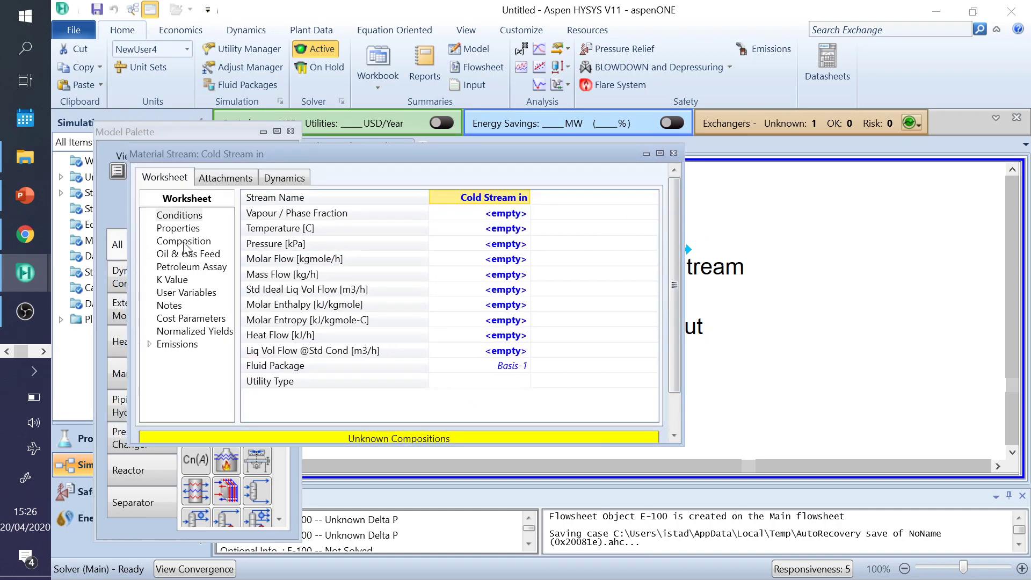
{"action": "left_click", "coordinate": [185, 241]}
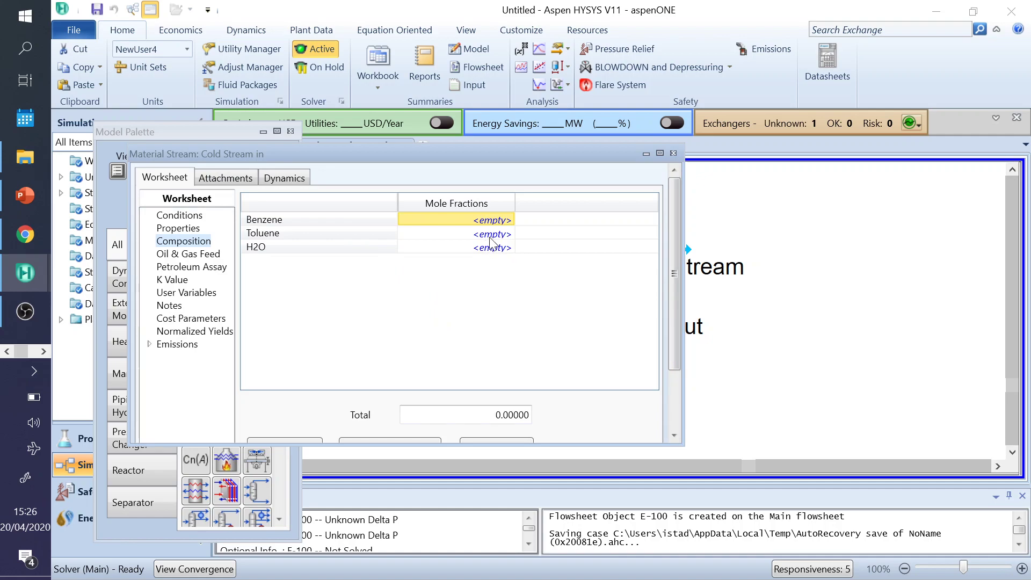
- Set the mole fractions of Cold Stream in to 0 for benzene, 0 for toluene and 1 for H2O, and accept the composition
{"action": "type", "text": "0"}
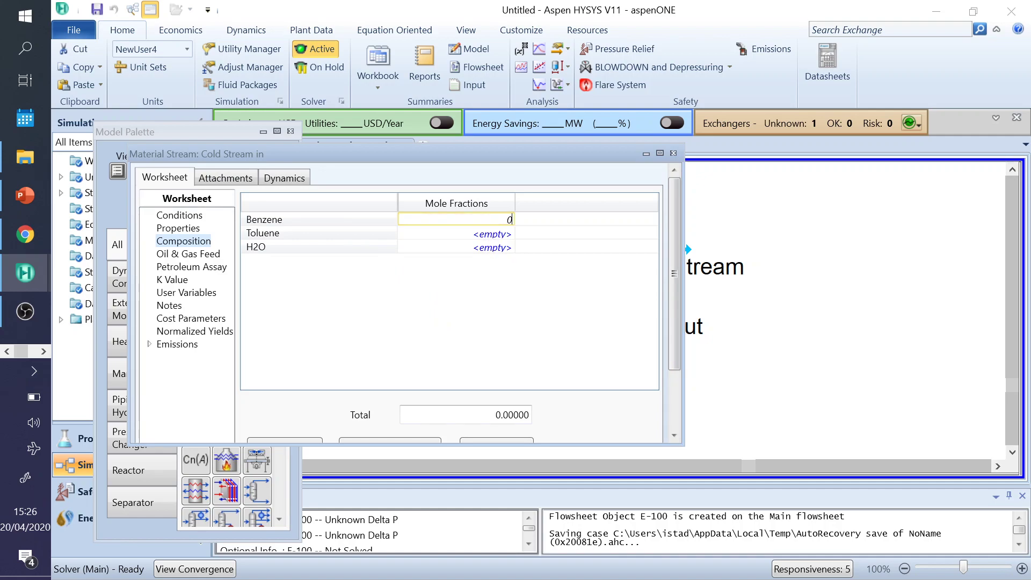
{"action": "key", "text": "Return"}
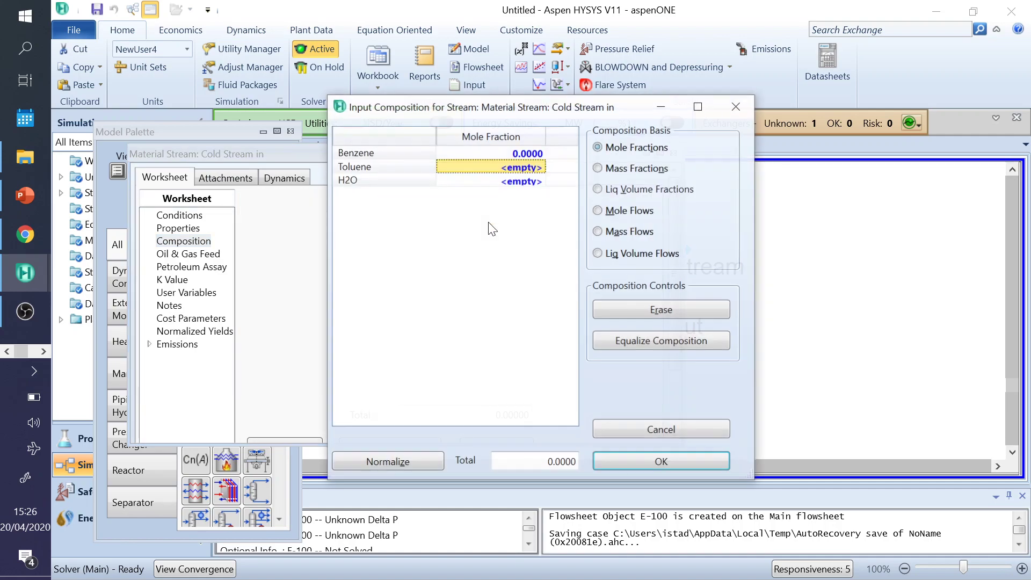
{"action": "type", "text": "0"}
{"action": "key", "text": "Return"}
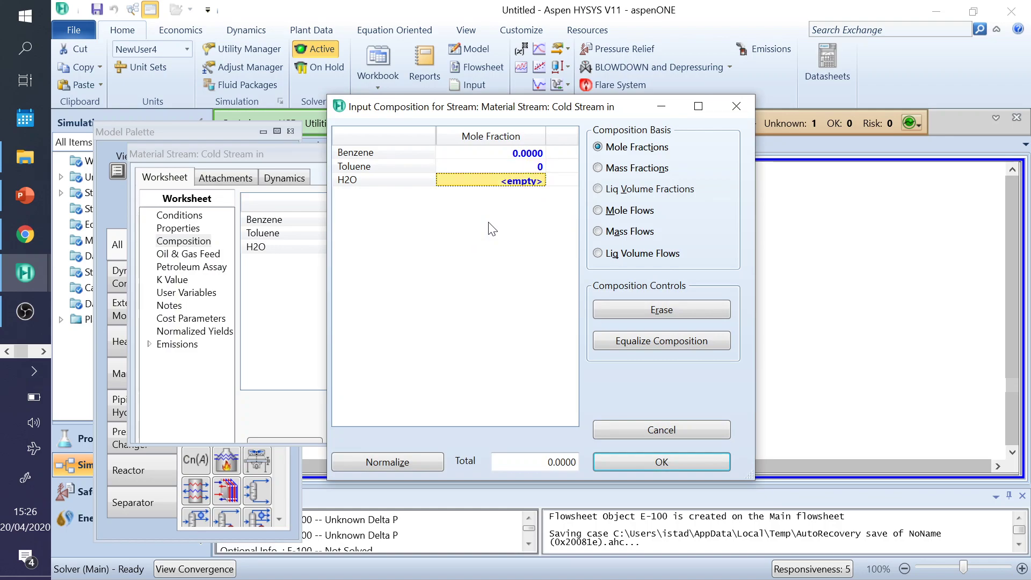
{"action": "type", "text": "1"}
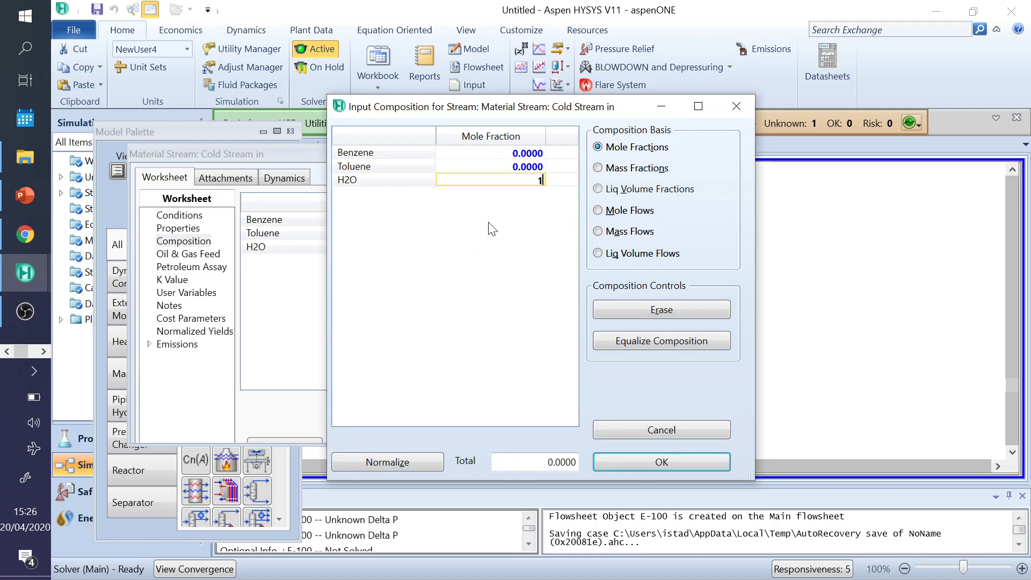
{"action": "key", "text": "Return"}
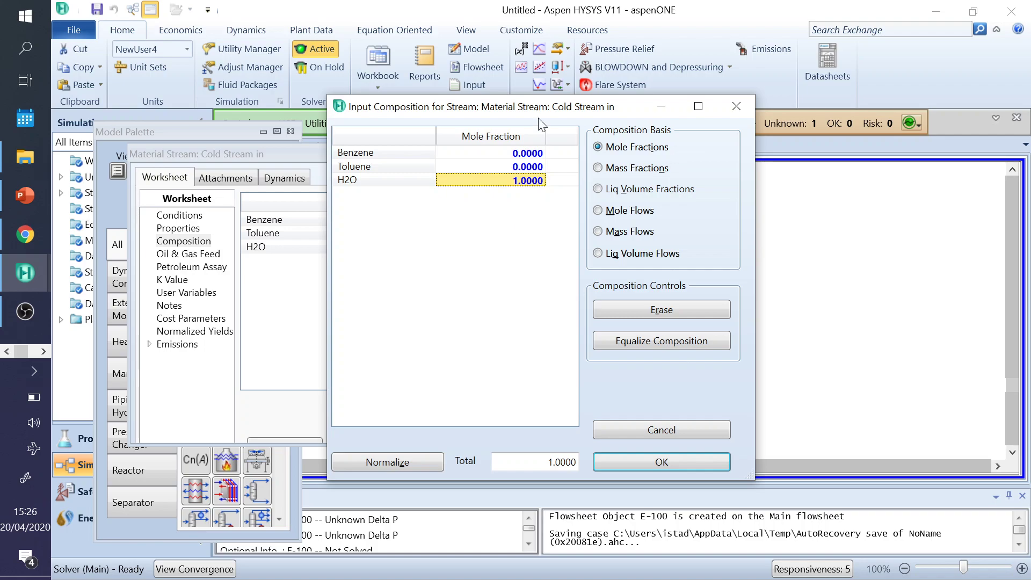
{"action": "left_click", "coordinate": [676, 460]}
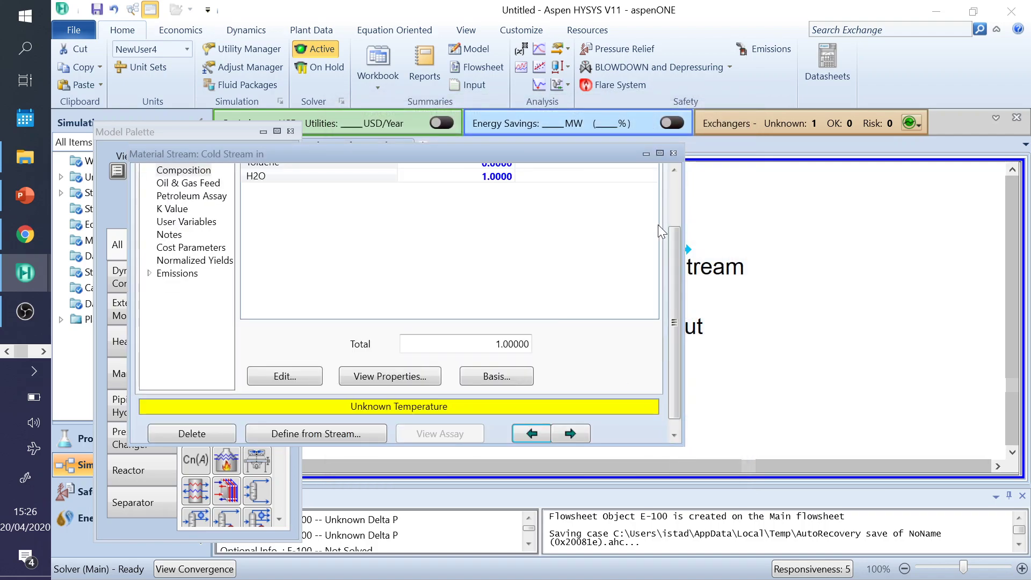
- In the conditions of Cold Stream in, set the pressure to 101 kPa
{"action": "left_click", "coordinate": [677, 190]}
{"action": "left_click_drag", "start_coordinate": [553, 156], "coordinate": [728, 177]}
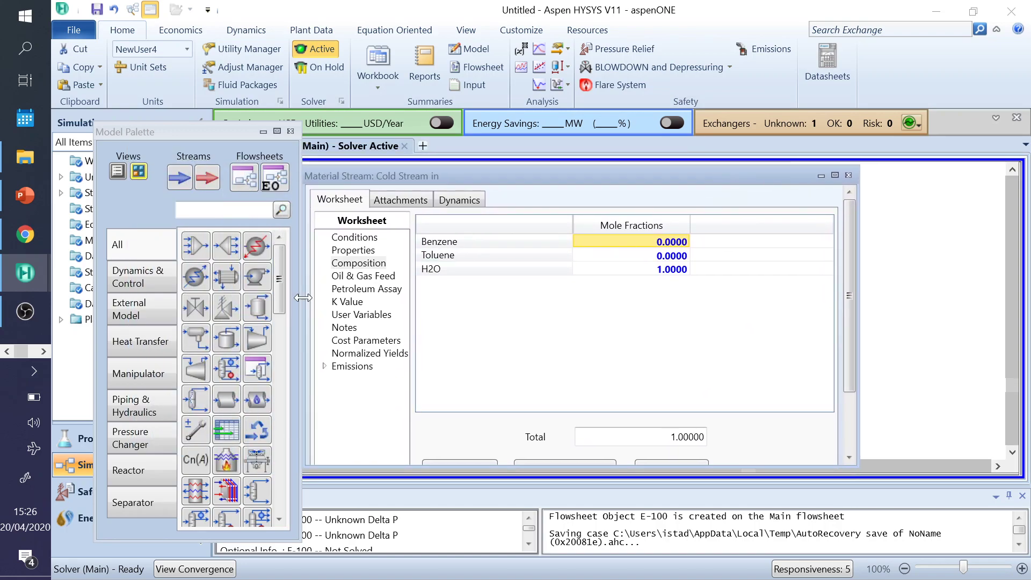
{"action": "left_click", "coordinate": [357, 239]}
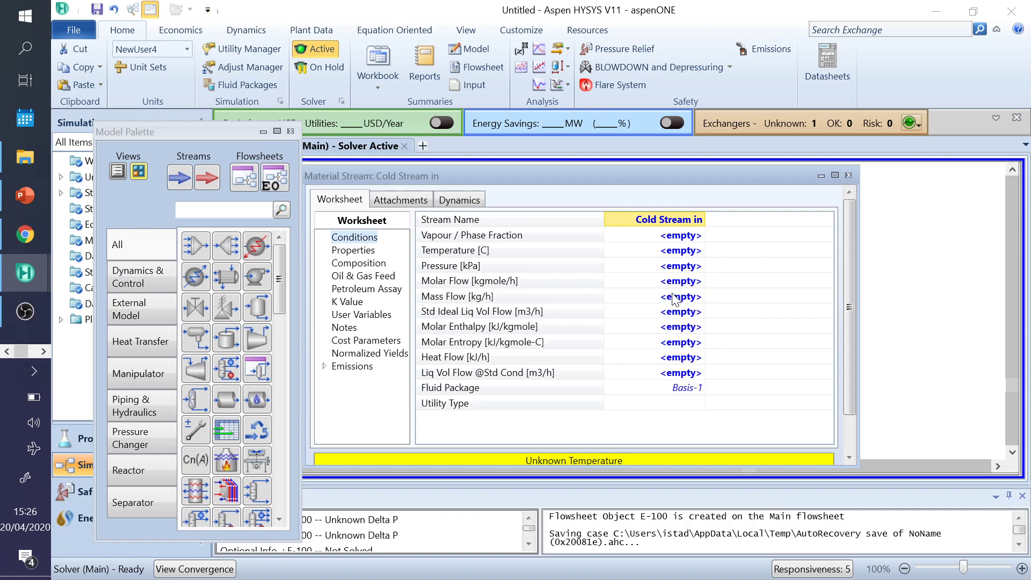
{"action": "left_click", "coordinate": [679, 267]}
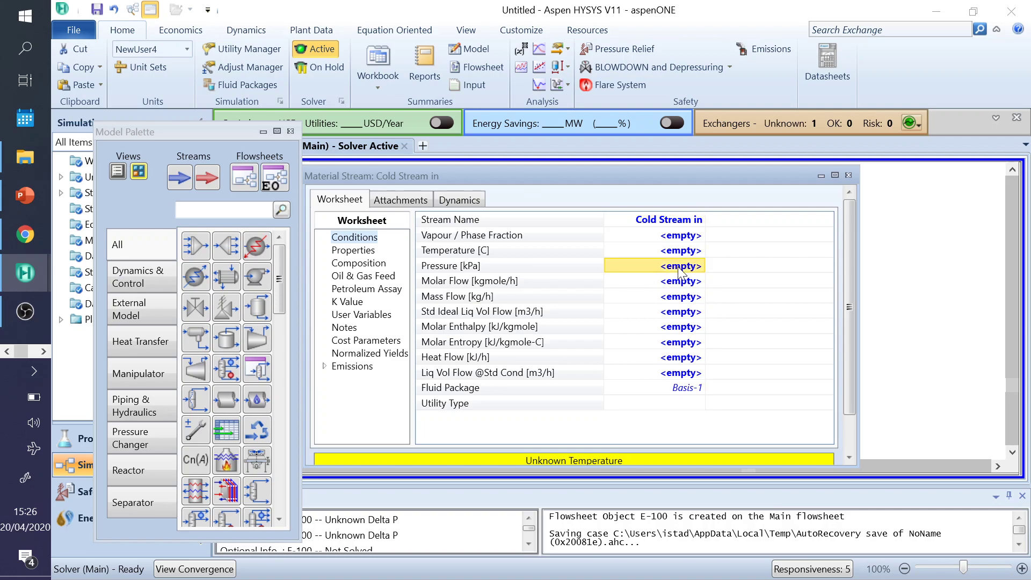
{"action": "type", "text": "101"}
{"action": "key", "text": "Return"}
- Set the temperature of Cold Stream in to 15 °C
{"action": "scroll", "coordinate": [720, 381], "scroll_direction": "down", "scroll_amount": 1}
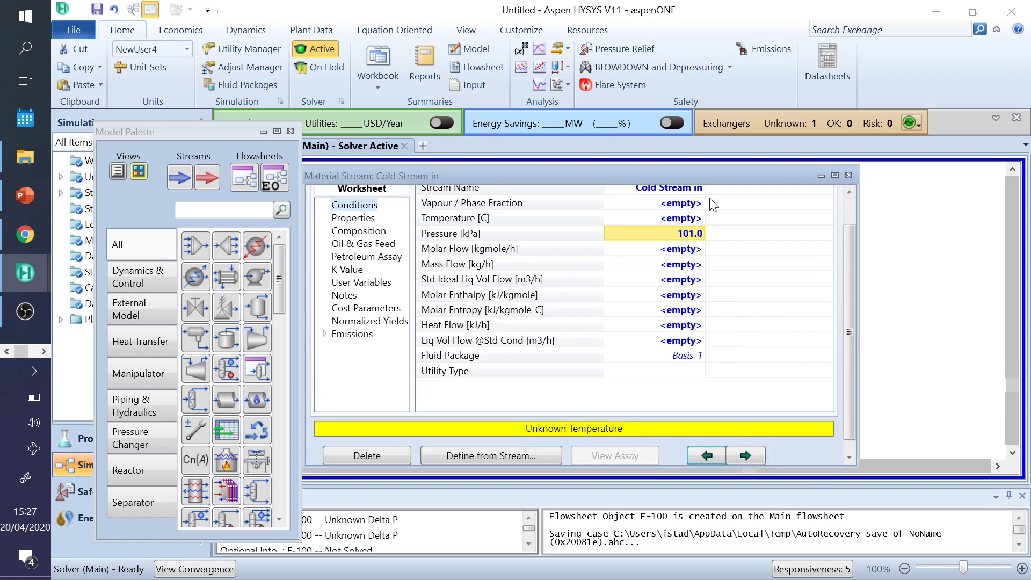
{"action": "left_click", "coordinate": [681, 219]}
{"action": "type", "text": "15"}
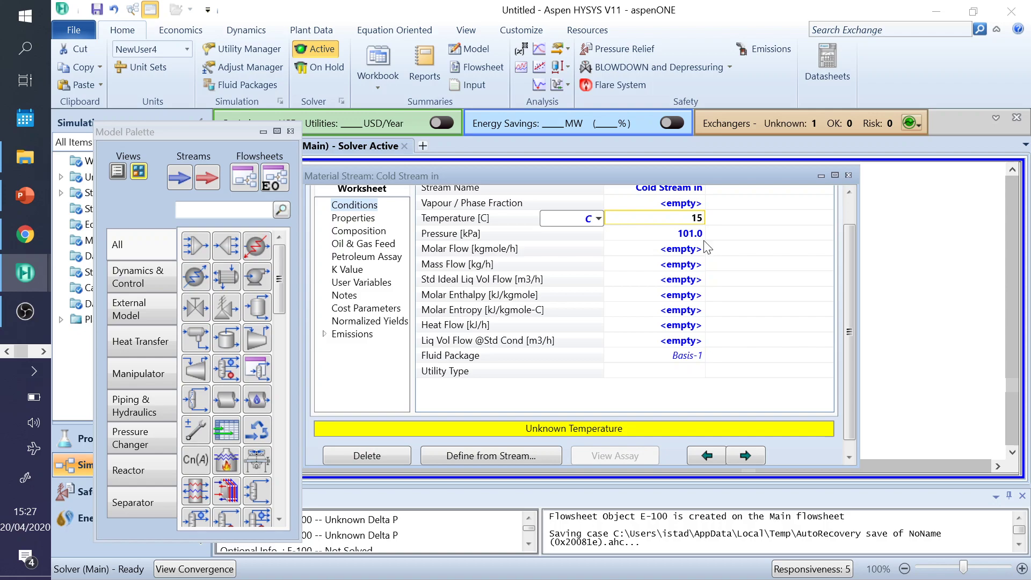
{"action": "key", "text": "Return"}
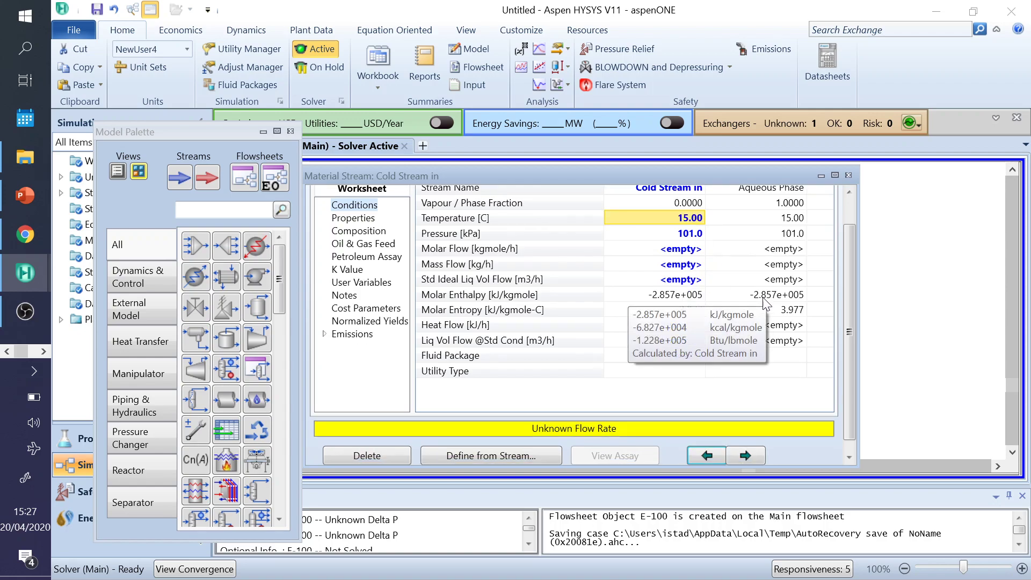
- Compare the cold inlet's entries with the example slide and close the window of Cold Stream in
{"action": "mouse_move", "coordinate": [25, 236]}
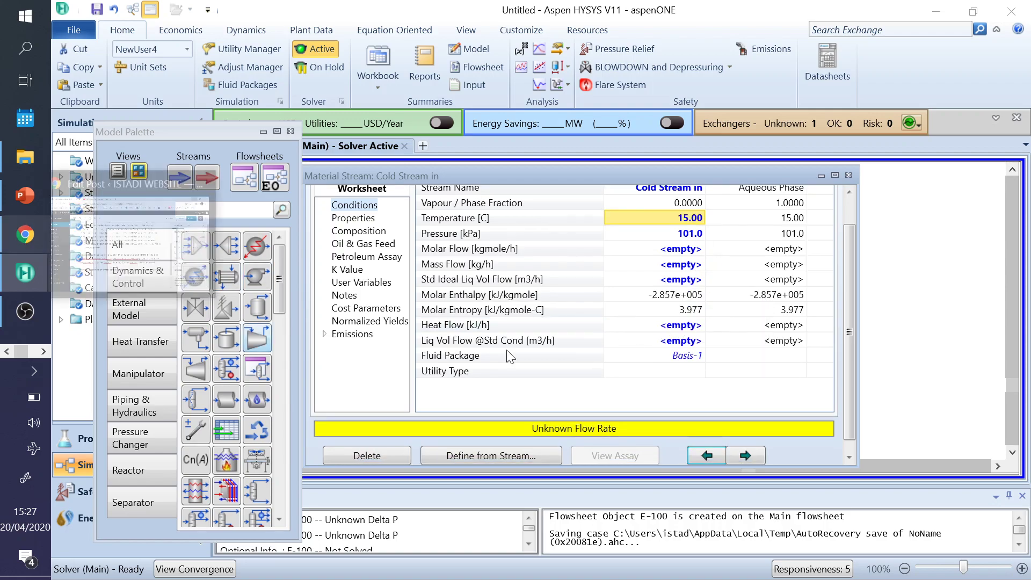
{"action": "mouse_move", "coordinate": [22, 275]}
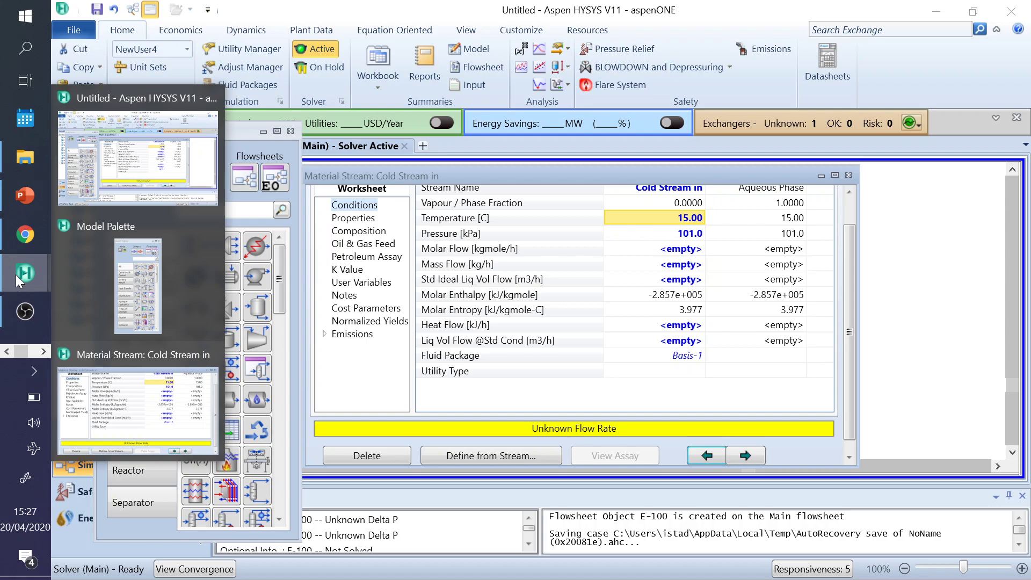
{"action": "left_click", "coordinate": [20, 195]}
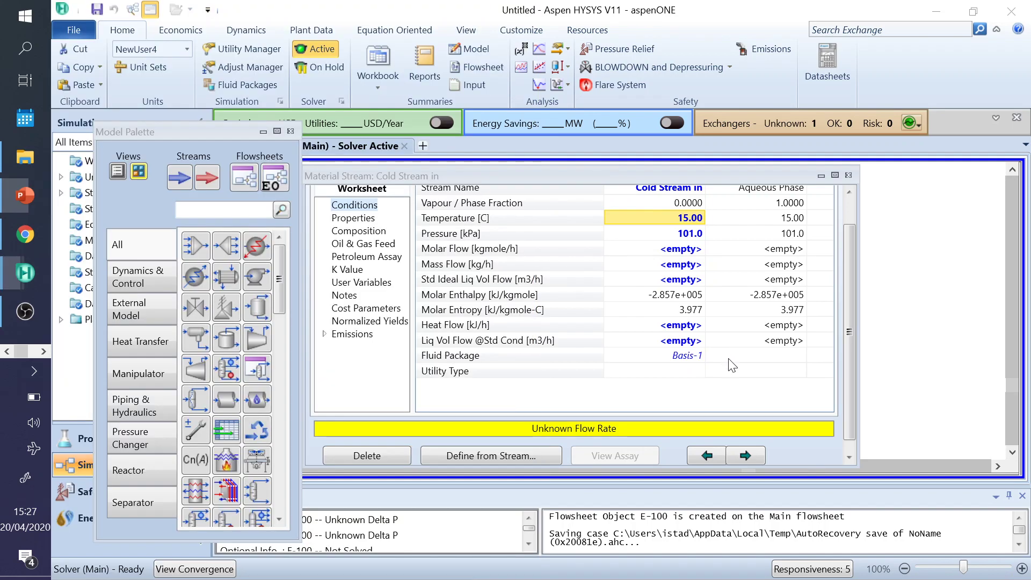
{"action": "left_click", "coordinate": [730, 356]}
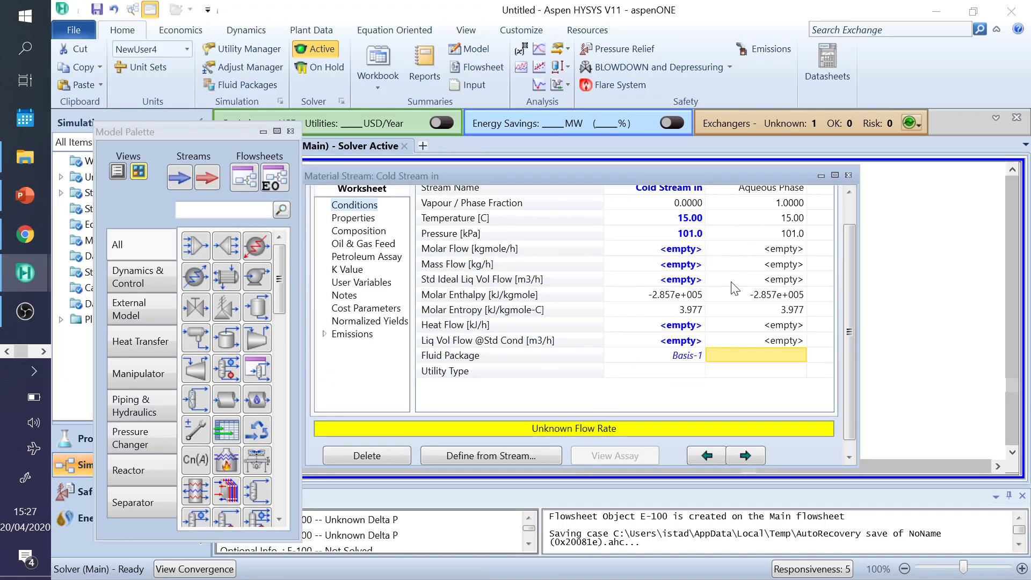
{"action": "left_click", "coordinate": [848, 176]}
{"action": "left_click", "coordinate": [635, 423]}
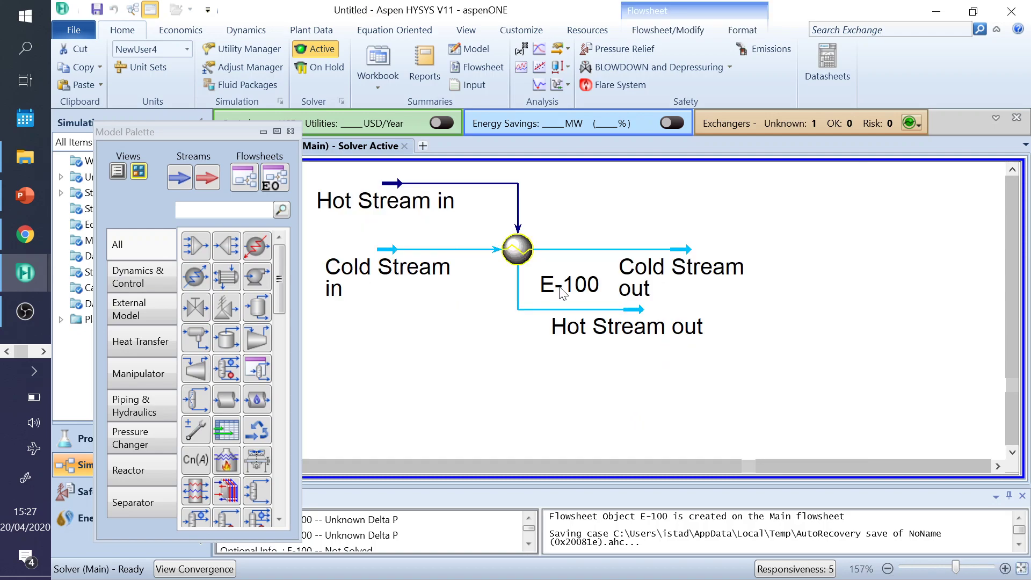
- Open heat exchanger E-100 and, in its design parameters, set the specified shell-side pressure drop to 5 psi
{"action": "mouse_move", "coordinate": [521, 251]}
{"action": "double_click", "coordinate": [518, 252]}
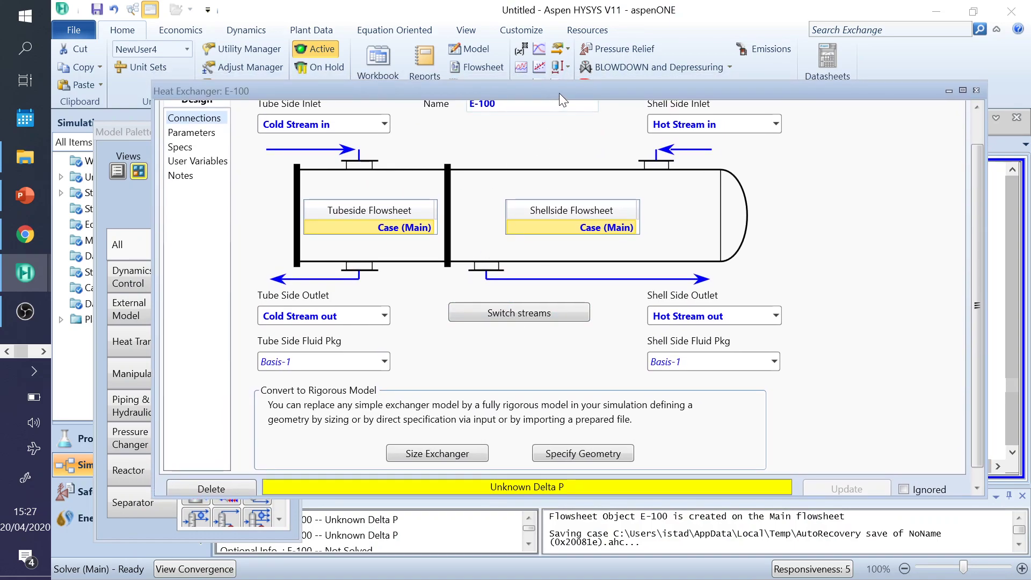
{"action": "left_click", "coordinate": [205, 206]}
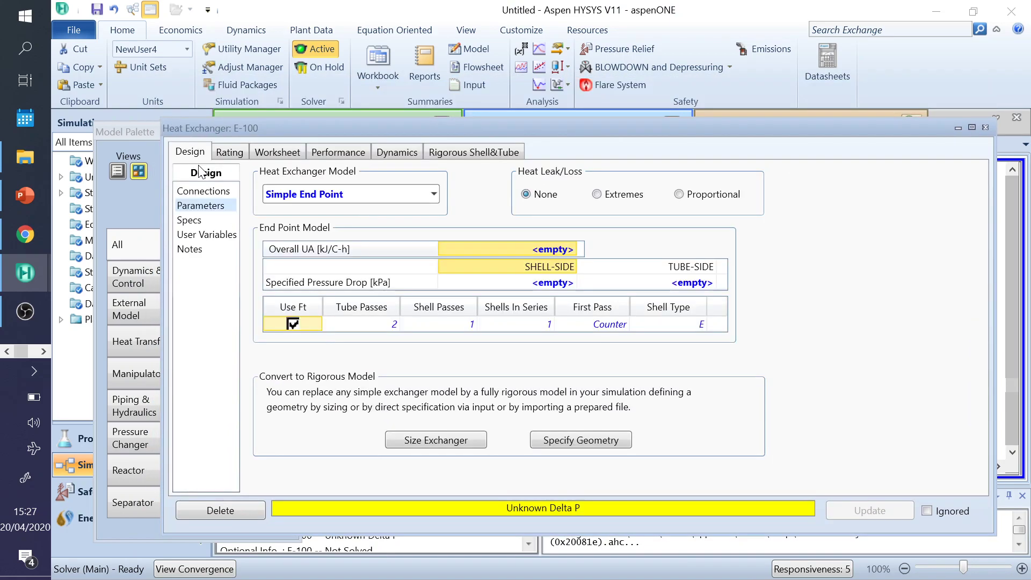
{"action": "left_click", "coordinate": [203, 190]}
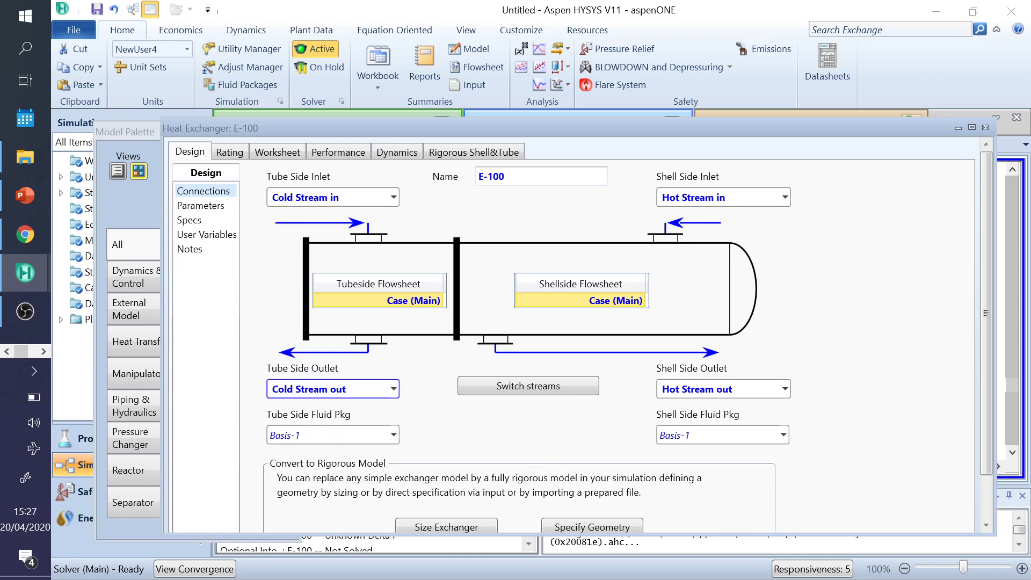
{"action": "left_click", "coordinate": [208, 206]}
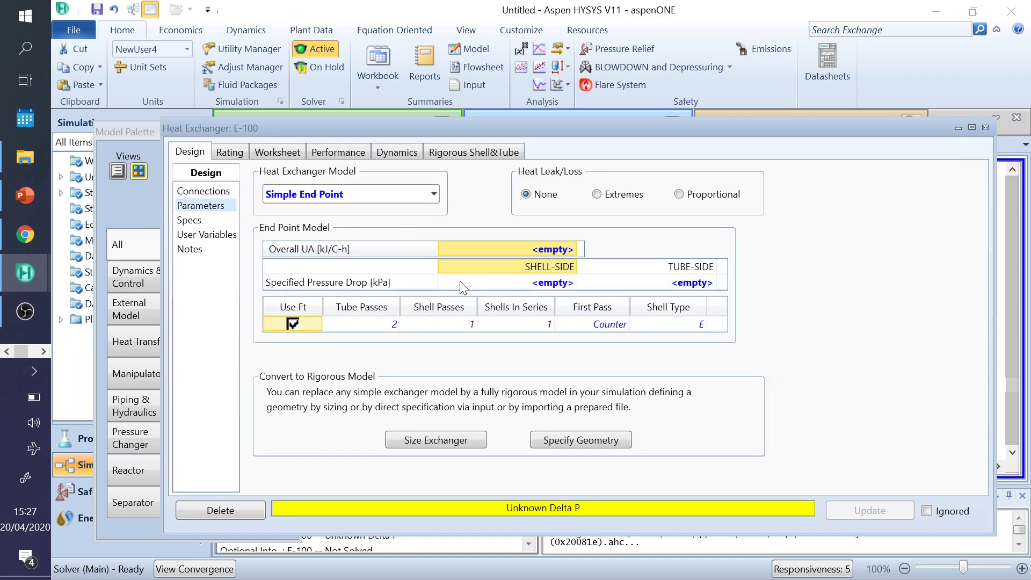
{"action": "left_click", "coordinate": [556, 283]}
{"action": "type", "text": "5"}
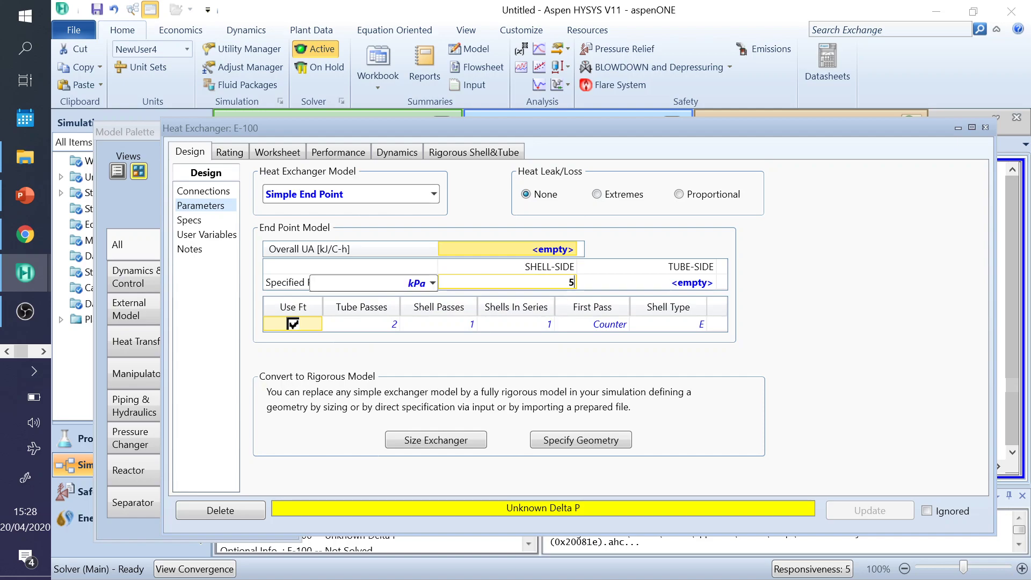
{"action": "left_click", "coordinate": [432, 283]}
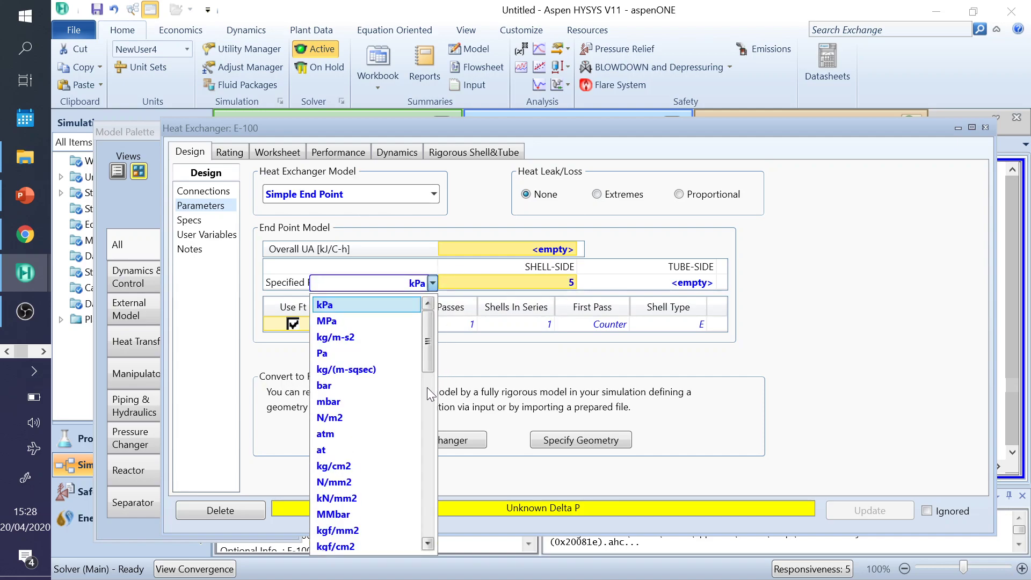
{"action": "scroll", "coordinate": [433, 392], "scroll_direction": "down", "scroll_amount": 3}
{"action": "left_click", "coordinate": [325, 353]}
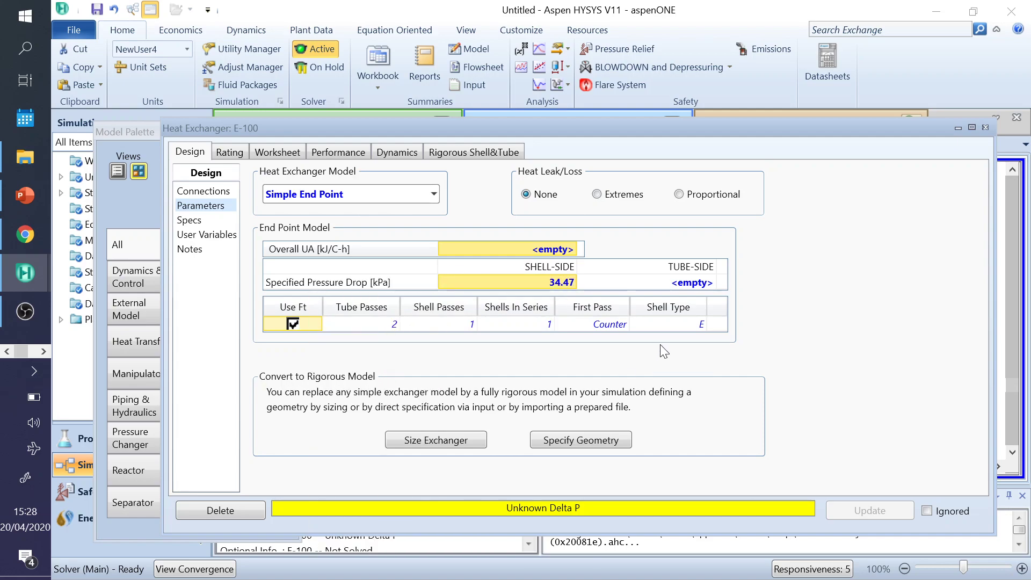
- Set the specified tube-side pressure drop of E-100 to 5 psi
{"action": "left_click", "coordinate": [701, 288]}
{"action": "type", "text": "5"}
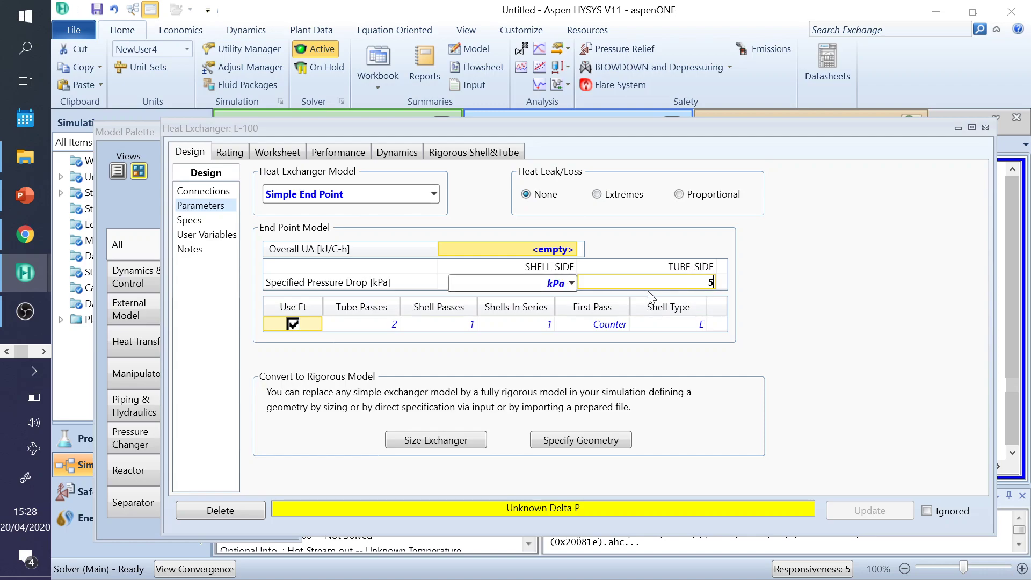
{"action": "left_click", "coordinate": [571, 283]}
{"action": "scroll", "coordinate": [569, 460], "scroll_direction": "down", "scroll_amount": 3}
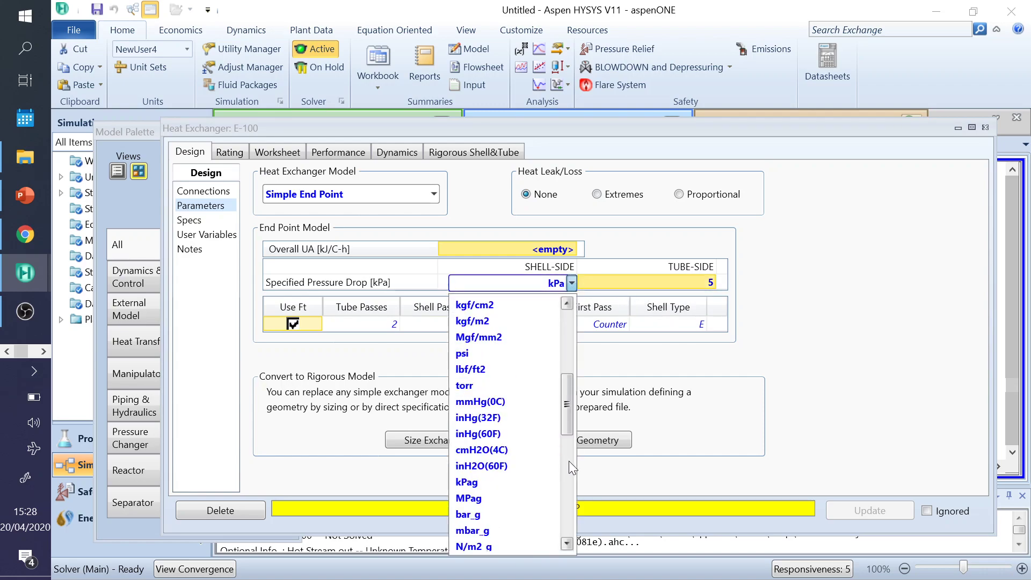
{"action": "left_click", "coordinate": [463, 353]}
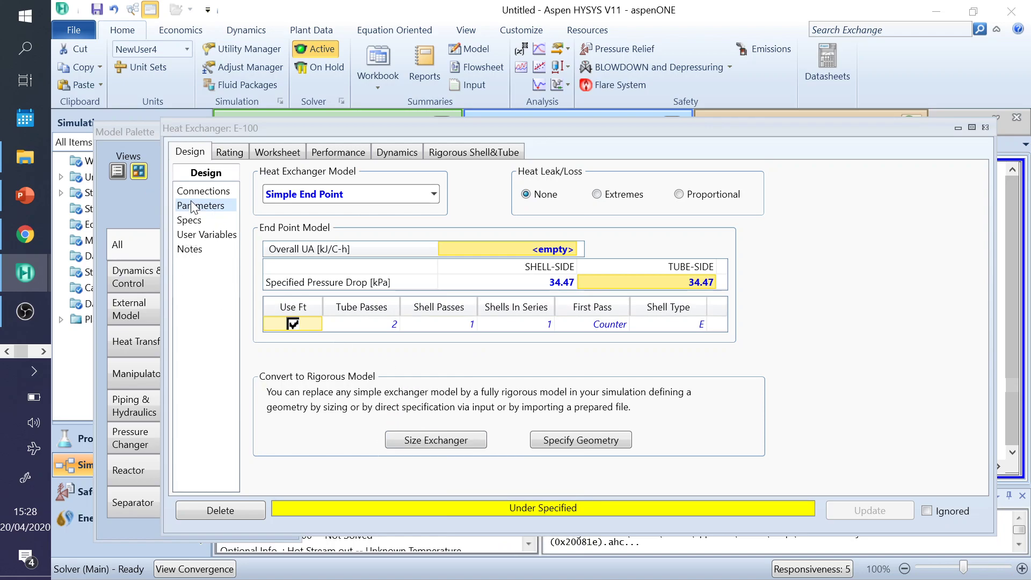
- Bring up the worksheet conditions of E-100 with all four connected streams, and check the outlet data on the example slide
{"action": "left_click", "coordinate": [189, 220]}
{"action": "left_click", "coordinate": [203, 190]}
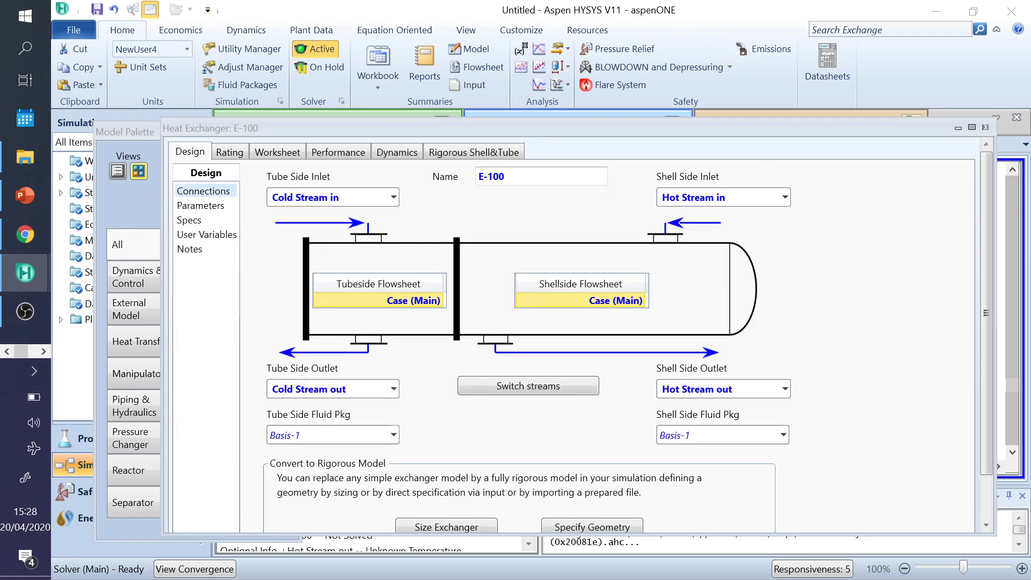
{"action": "left_click", "coordinate": [276, 153]}
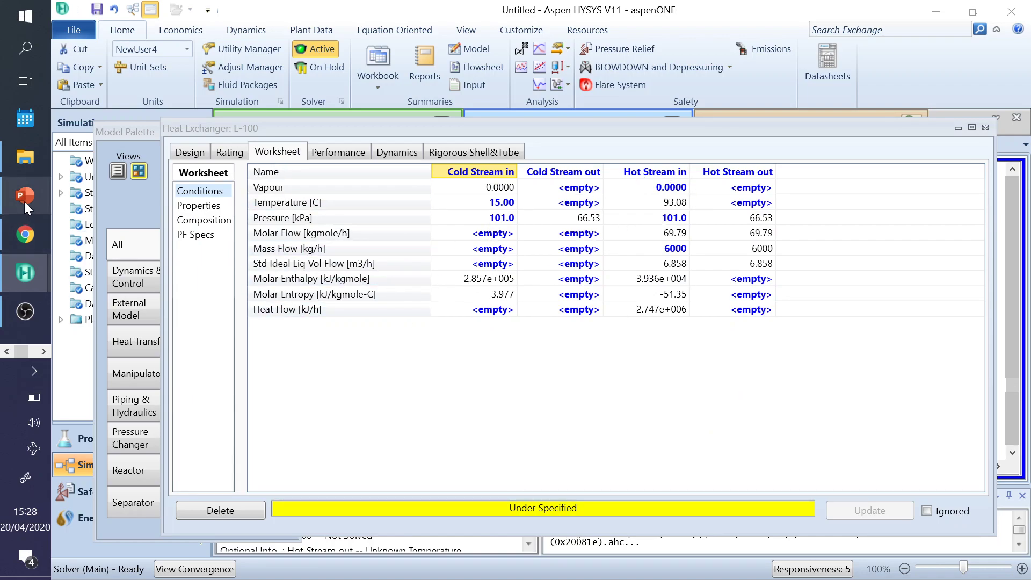
{"action": "mouse_move", "coordinate": [21, 199]}
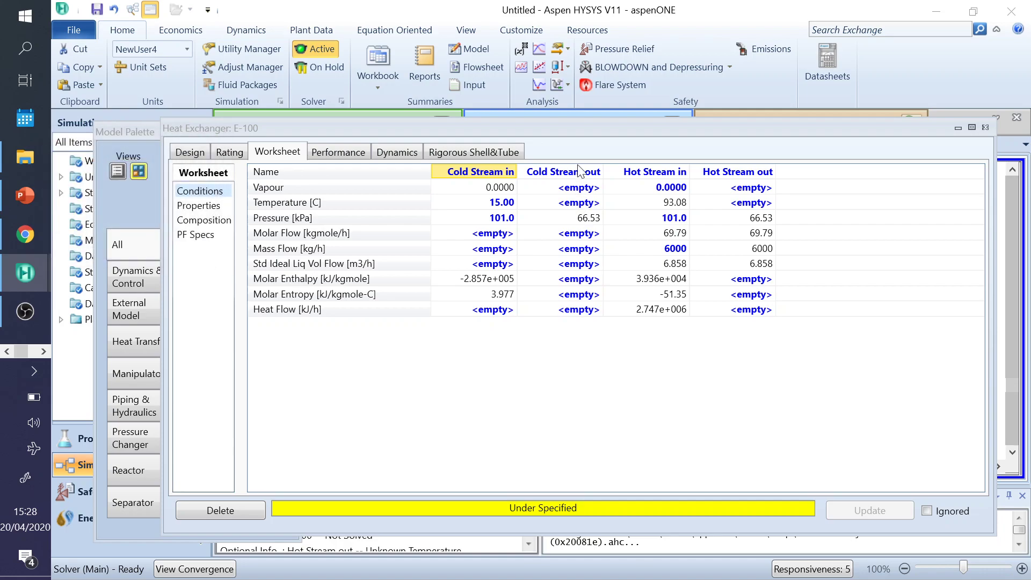
- Check the cold outlet data on the example slide and set the Cold Stream out temperature of E-100 to 25 °C
{"action": "left_click", "coordinate": [21, 198]}
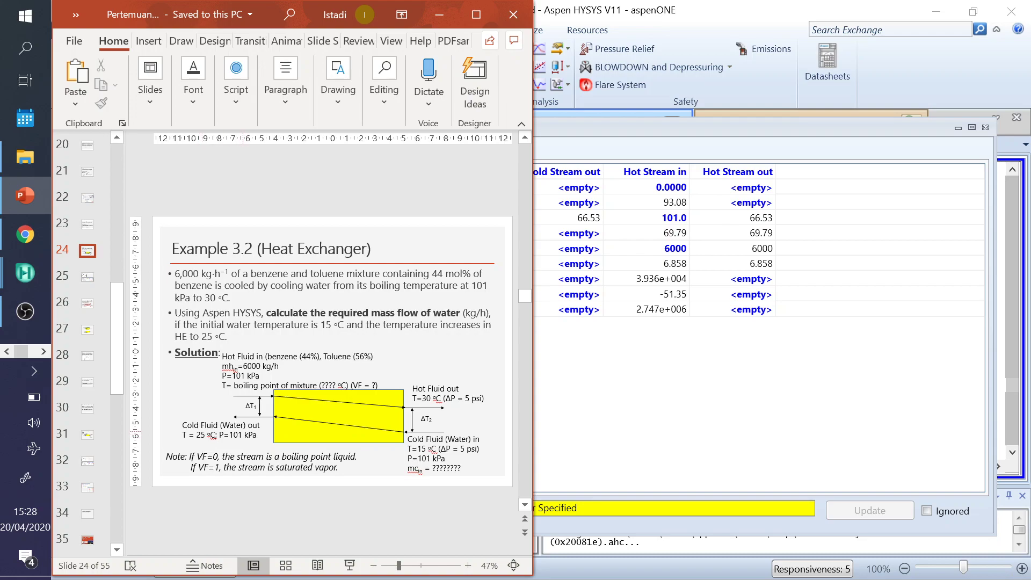
{"action": "left_click", "coordinate": [639, 213]}
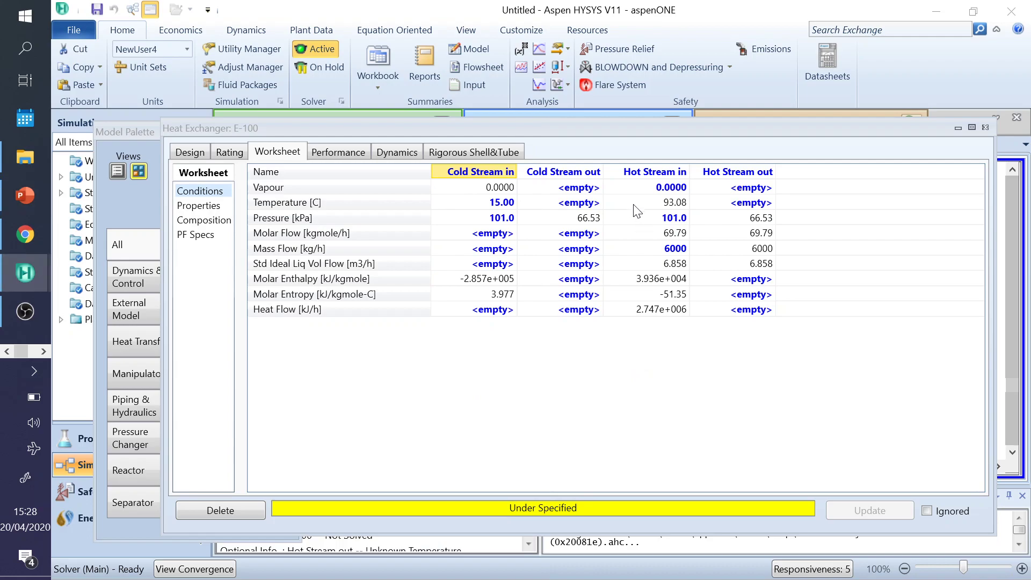
{"action": "left_click", "coordinate": [580, 206]}
{"action": "type", "text": "25"}
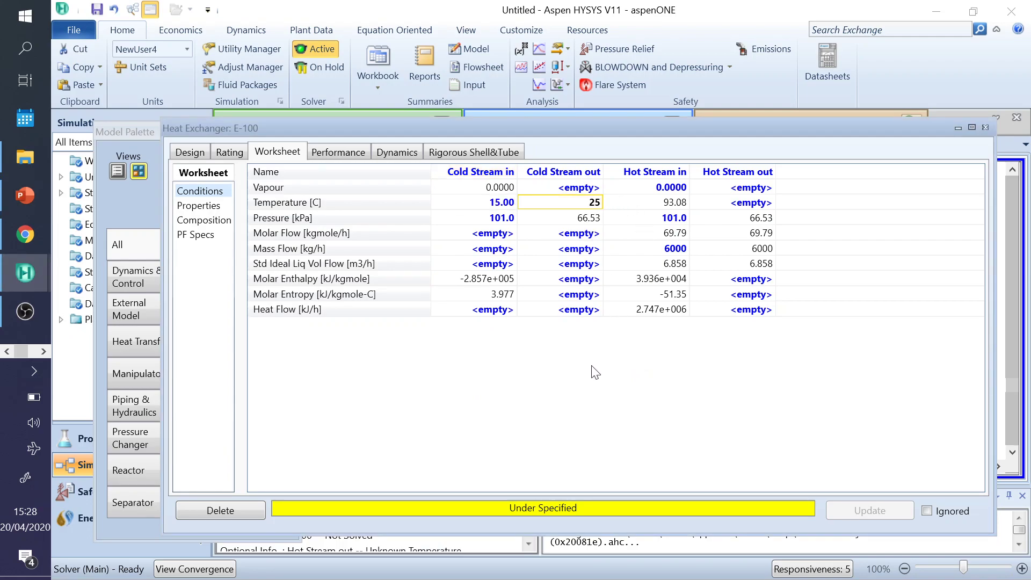
{"action": "key", "text": "Return"}
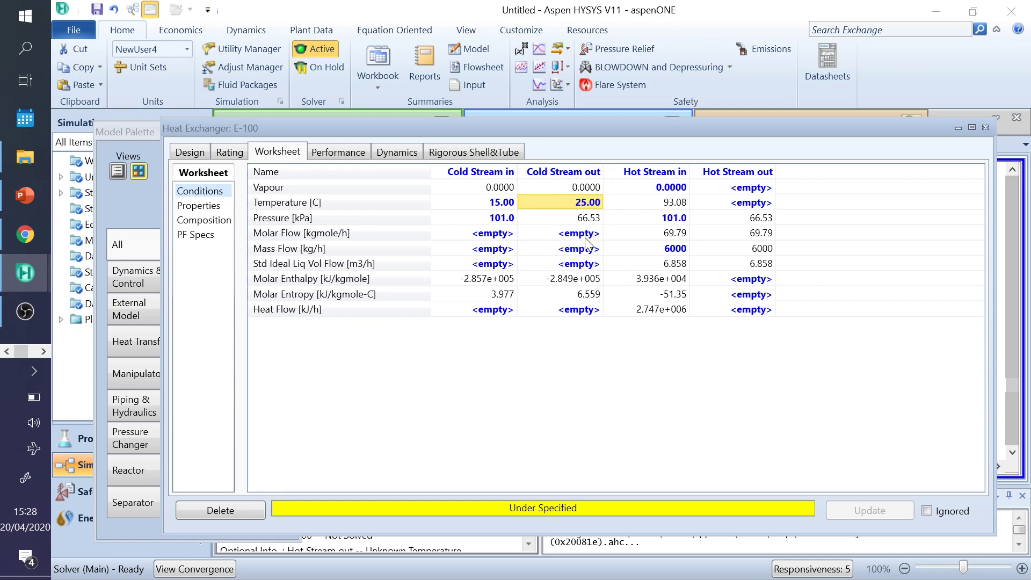
{"action": "mouse_move", "coordinate": [597, 230]}
- Look up the hot outlet temperature on the example slide and set the Hot Stream out temperature to 30 °C
{"action": "left_click", "coordinate": [24, 196]}
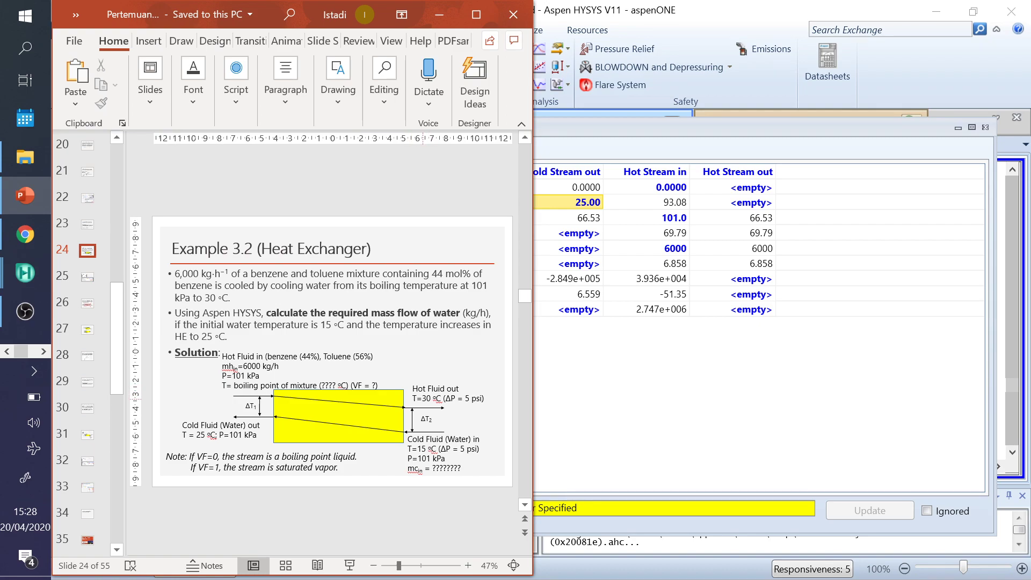
{"action": "double_click", "coordinate": [426, 398]}
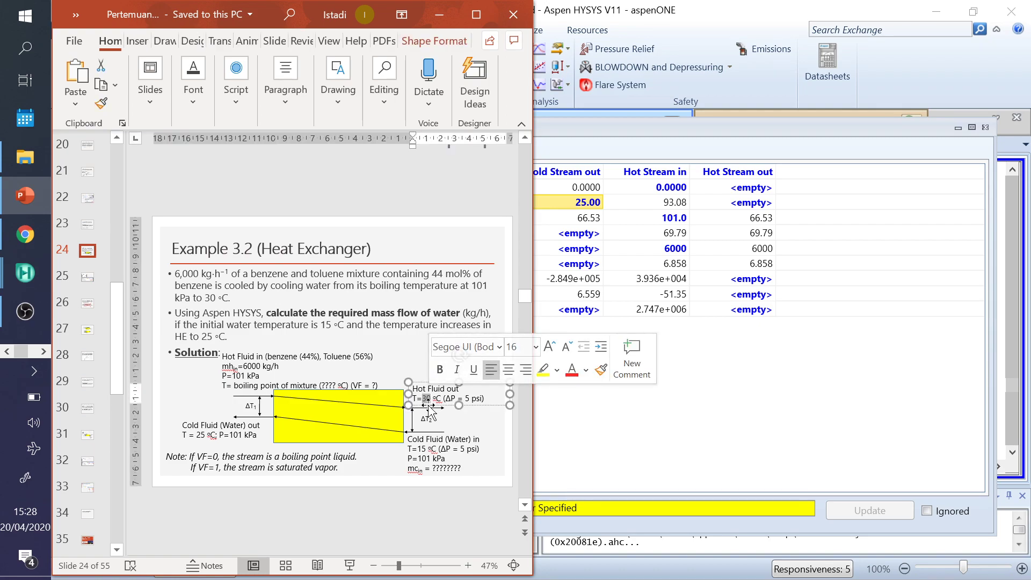
{"action": "left_click", "coordinate": [747, 197]}
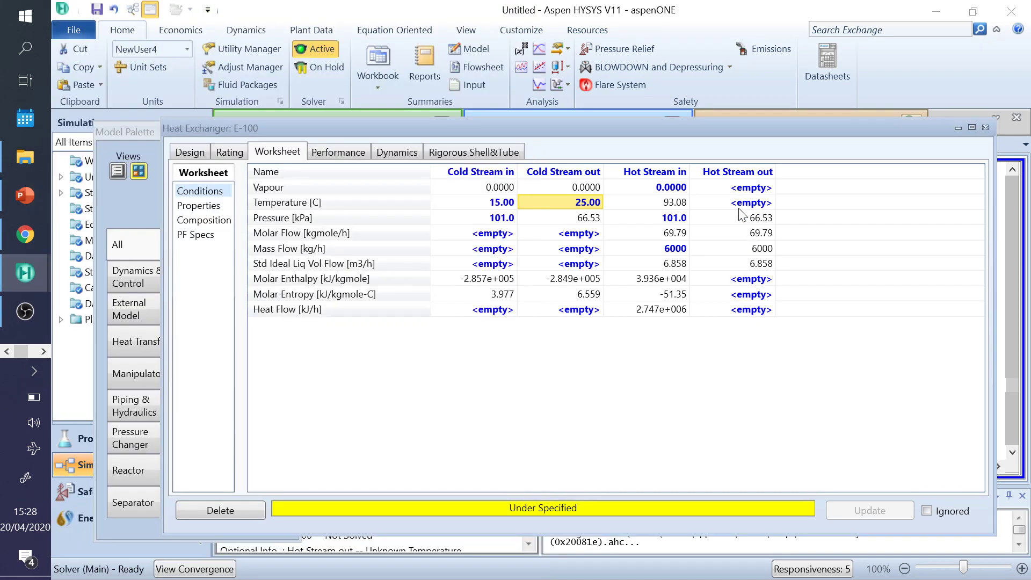
{"action": "left_click", "coordinate": [746, 206]}
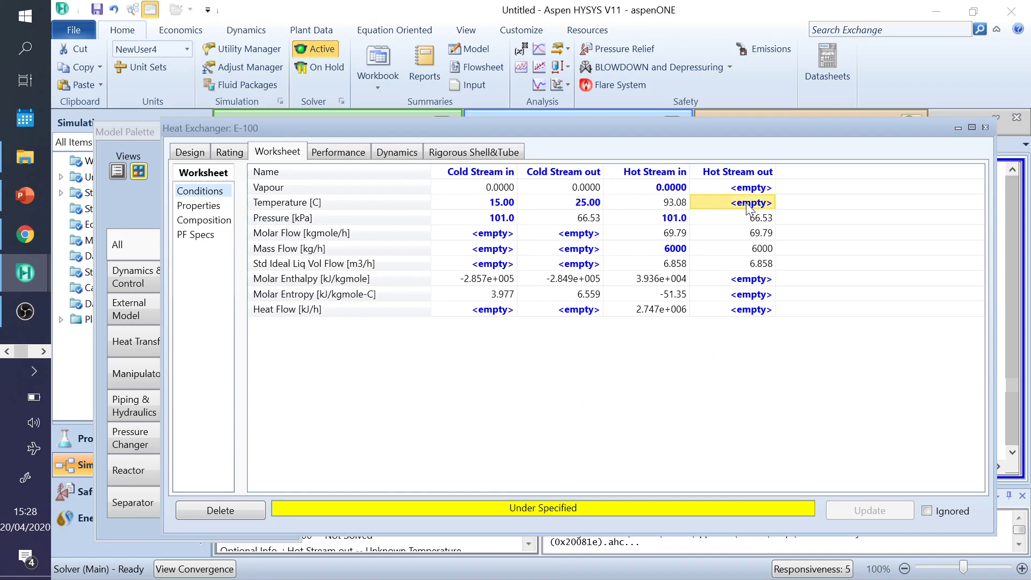
{"action": "type", "text": "30"}
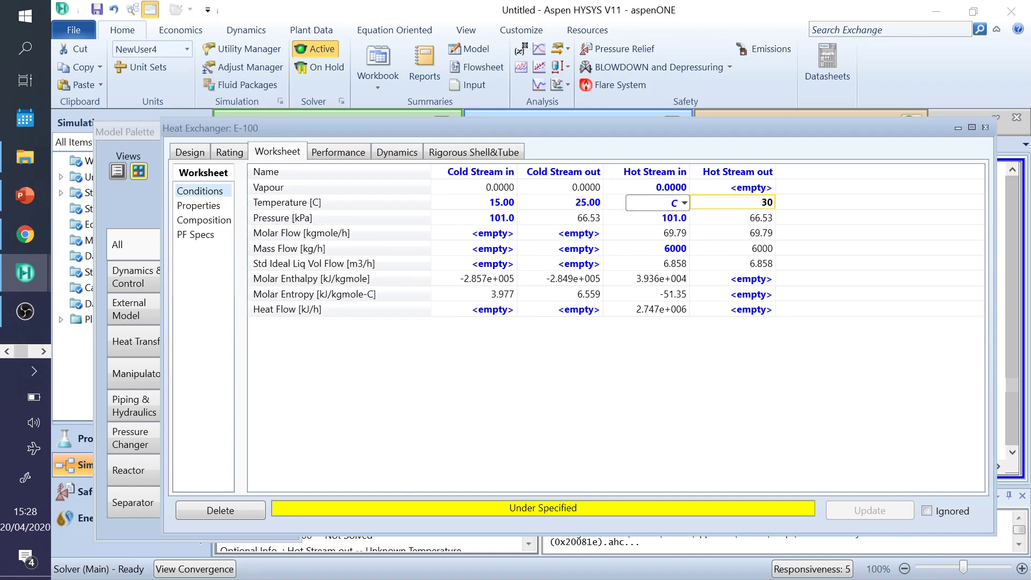
{"action": "key", "text": "Return"}
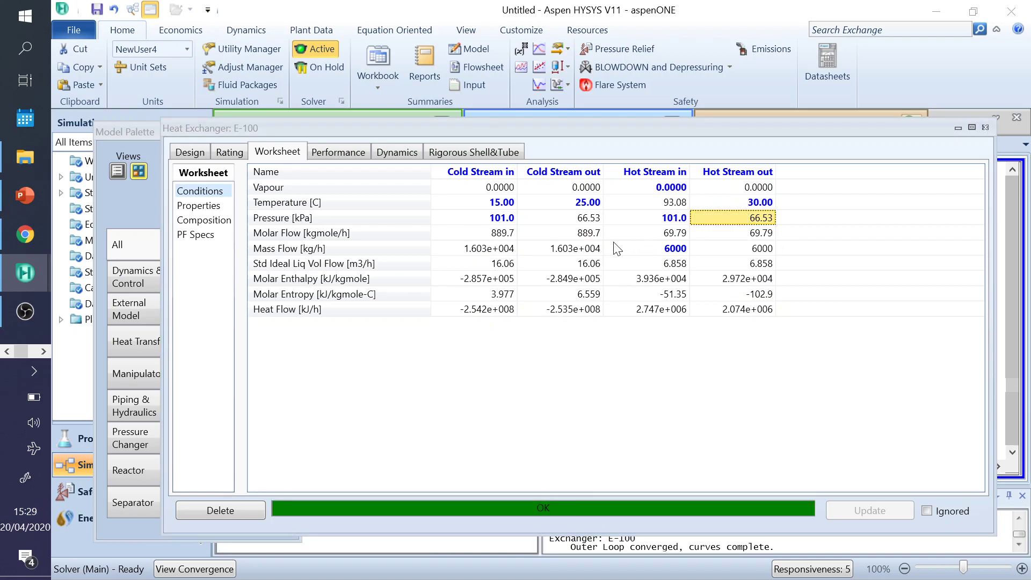
- Check the question on the example slide and examine the calculated Cold Stream in mass flow and the outlet conditions in E-100's worksheet
{"action": "left_click", "coordinate": [27, 198]}
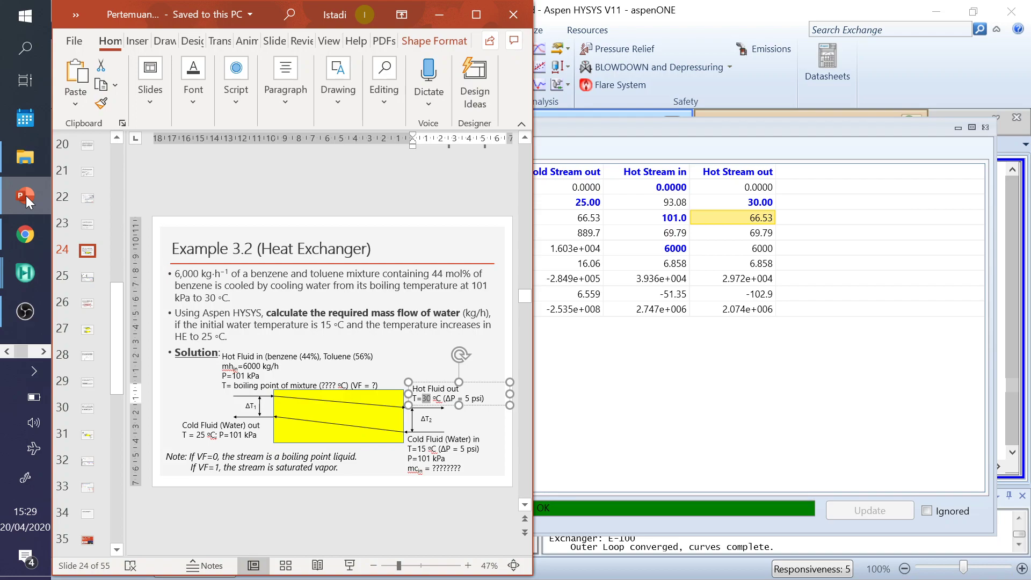
{"action": "left_click", "coordinate": [26, 196]}
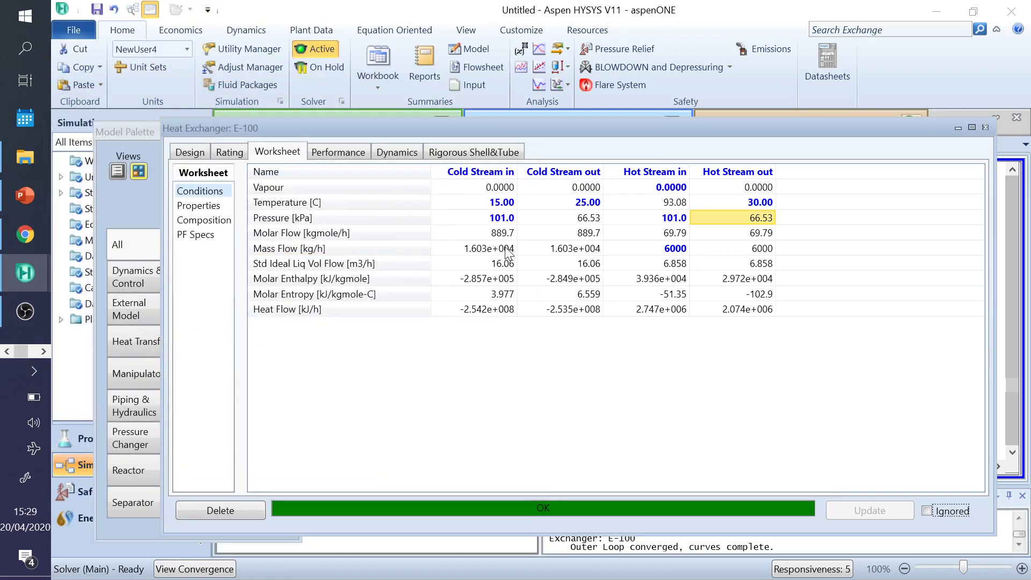
{"action": "mouse_move", "coordinate": [503, 253]}
{"action": "mouse_move", "coordinate": [472, 253]}
{"action": "mouse_move", "coordinate": [768, 206]}
{"action": "mouse_move", "coordinate": [597, 216]}
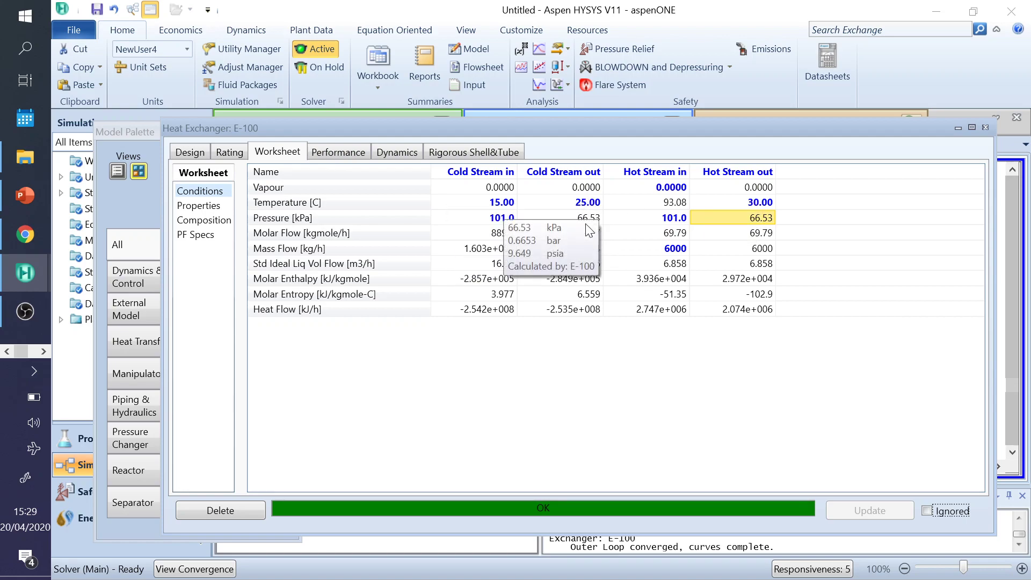
- Clear the Hot Stream out temperature and specify that stream with a vapour fraction of 0 instead
{"action": "left_click", "coordinate": [753, 204]}
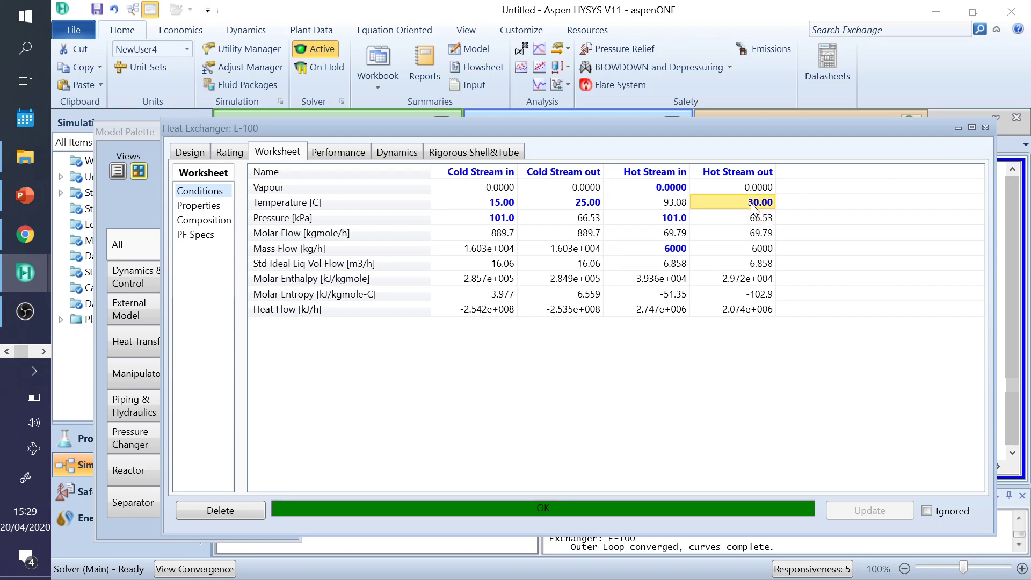
{"action": "key", "text": "Delete"}
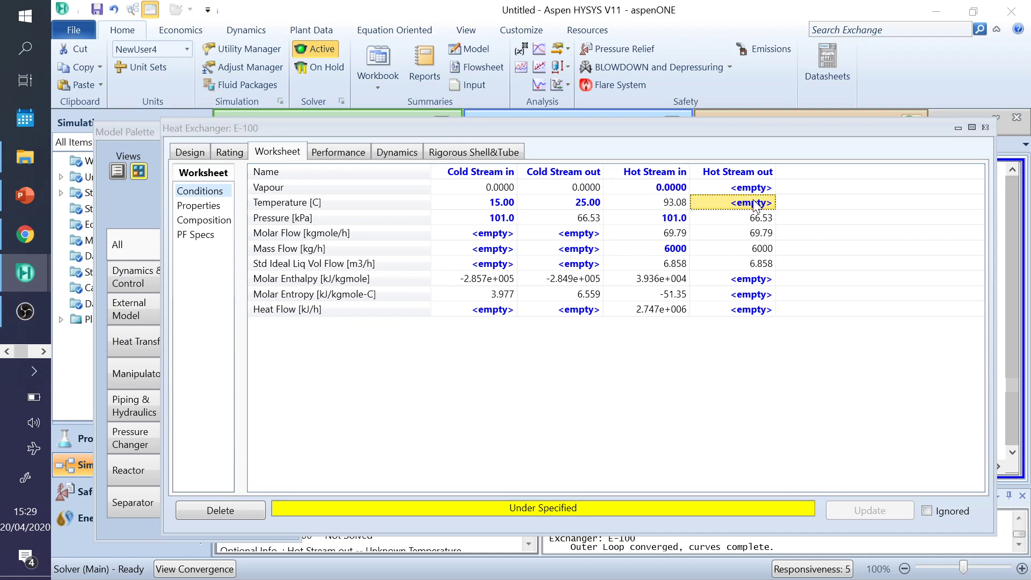
{"action": "key", "text": "Left"}
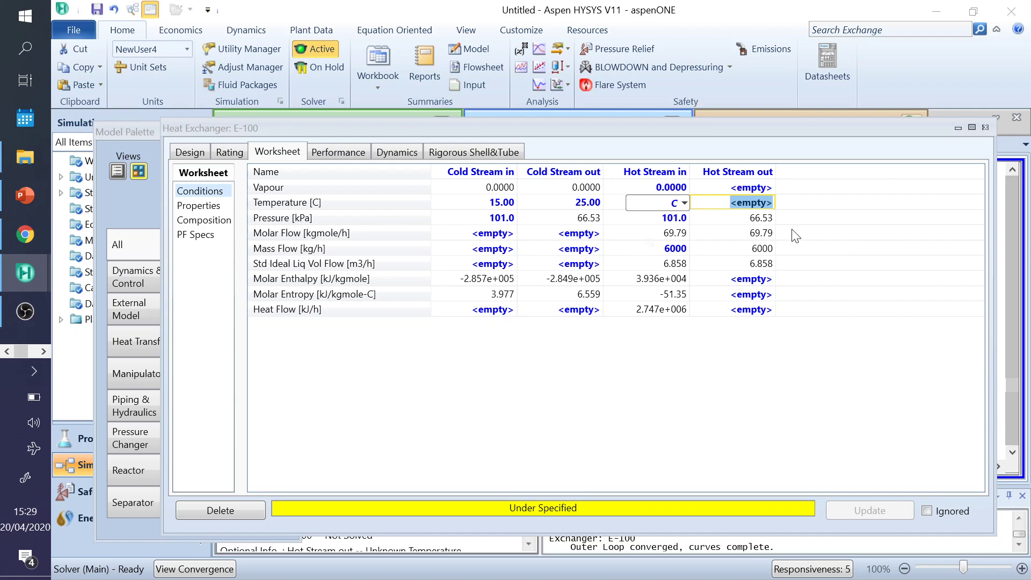
{"action": "key", "text": "Escape"}
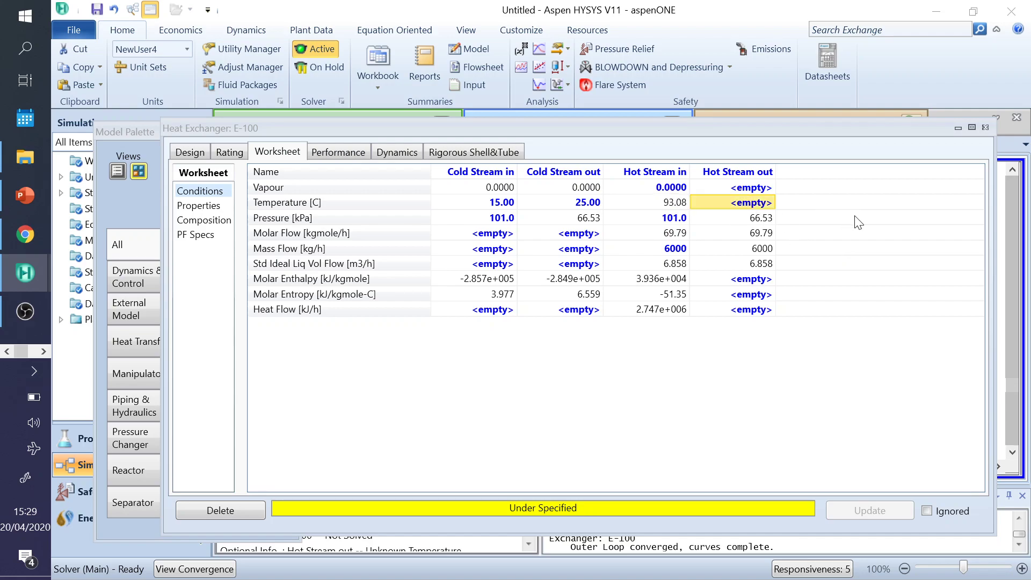
{"action": "left_click", "coordinate": [759, 188]}
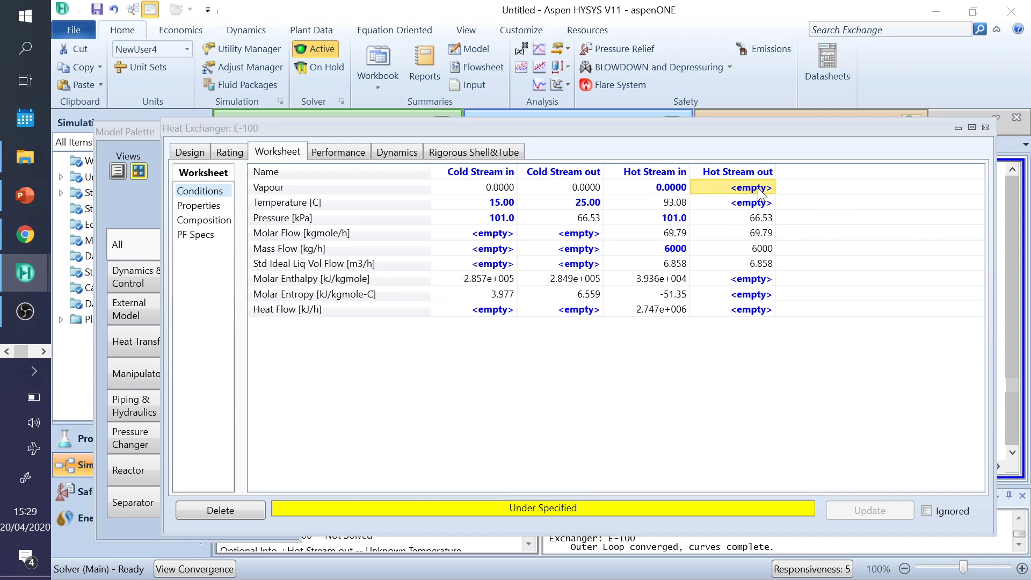
{"action": "type", "text": "1"}
{"action": "key", "text": "BackSpace"}
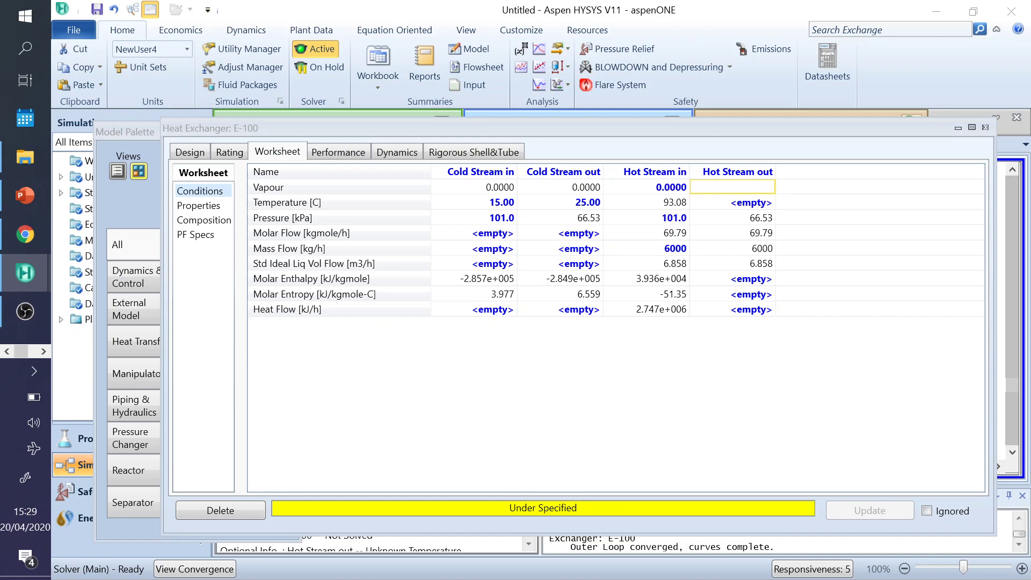
{"action": "type", "text": "0"}
{"action": "key", "text": "Return"}
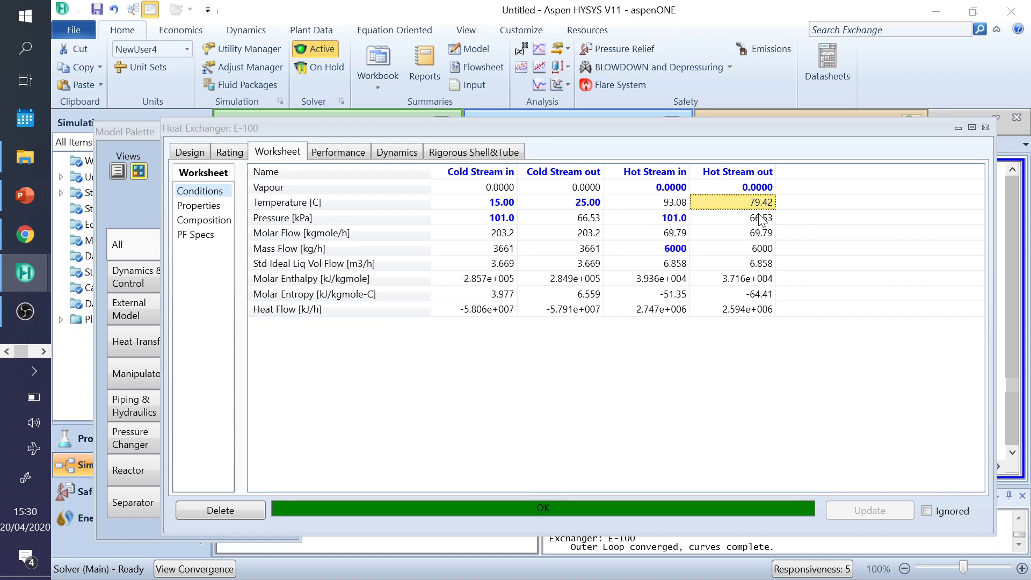
{"action": "mouse_move", "coordinate": [765, 208]}
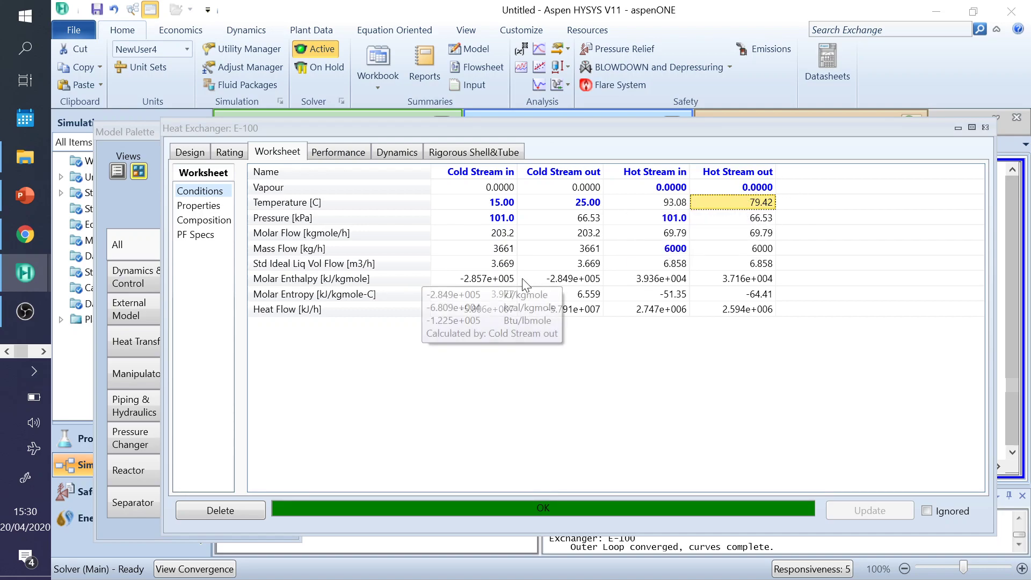
- Clear the Hot Stream out vapour fraction and set its temperature back to 30 °C
{"action": "left_click", "coordinate": [768, 188]}
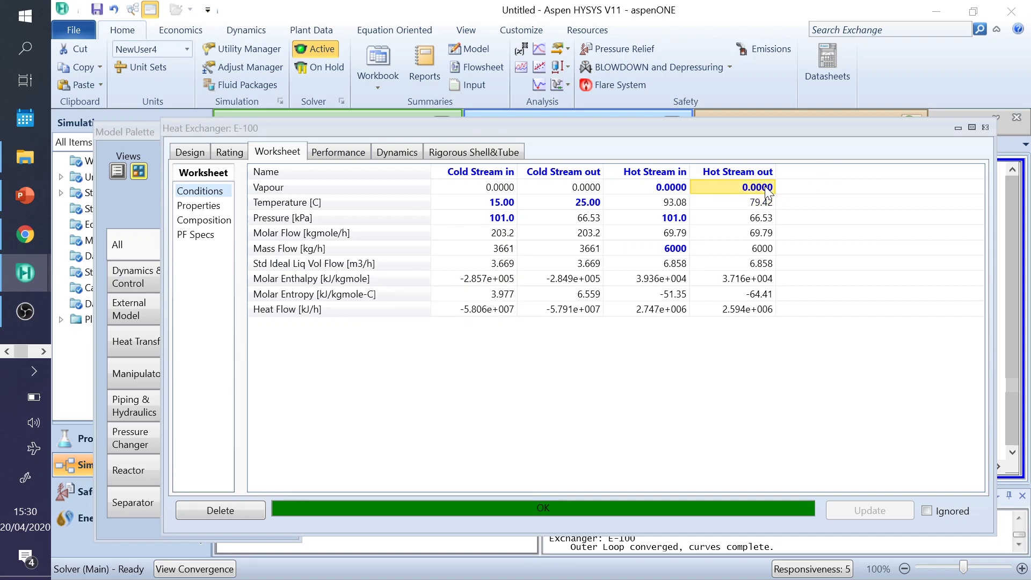
{"action": "key", "text": "Delete"}
{"action": "left_click", "coordinate": [749, 204]}
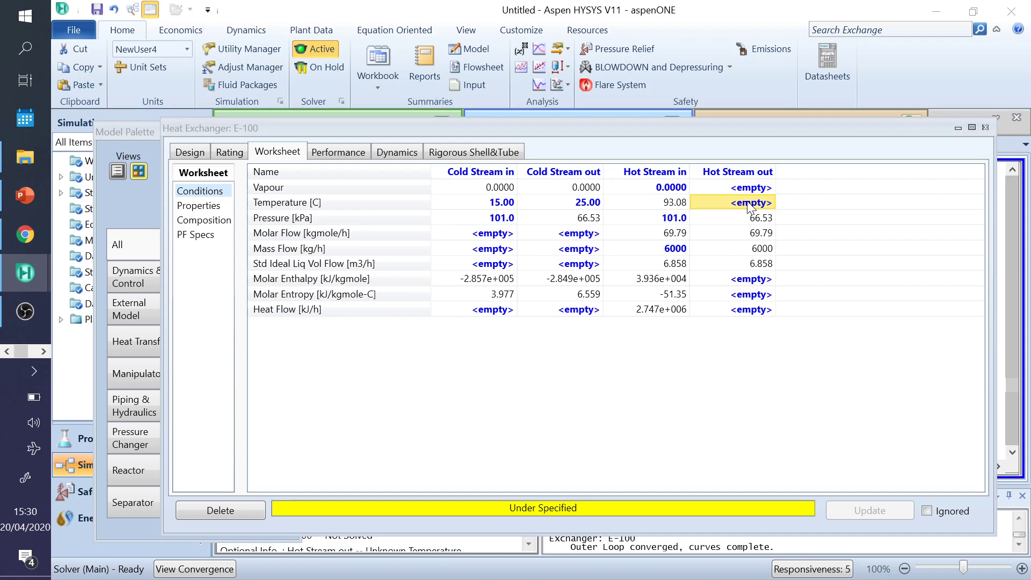
{"action": "type", "text": "30"}
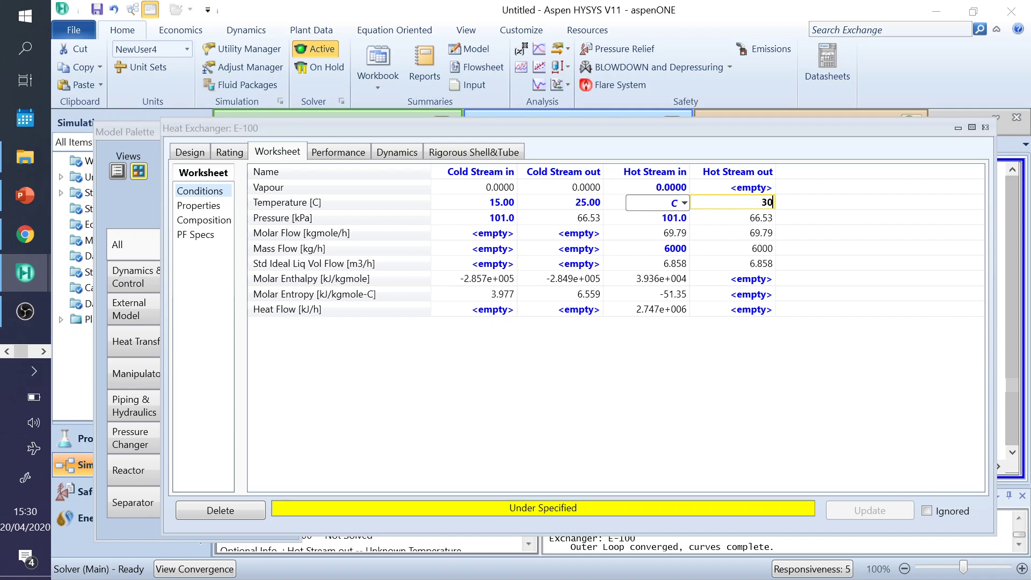
{"action": "key", "text": "Return"}
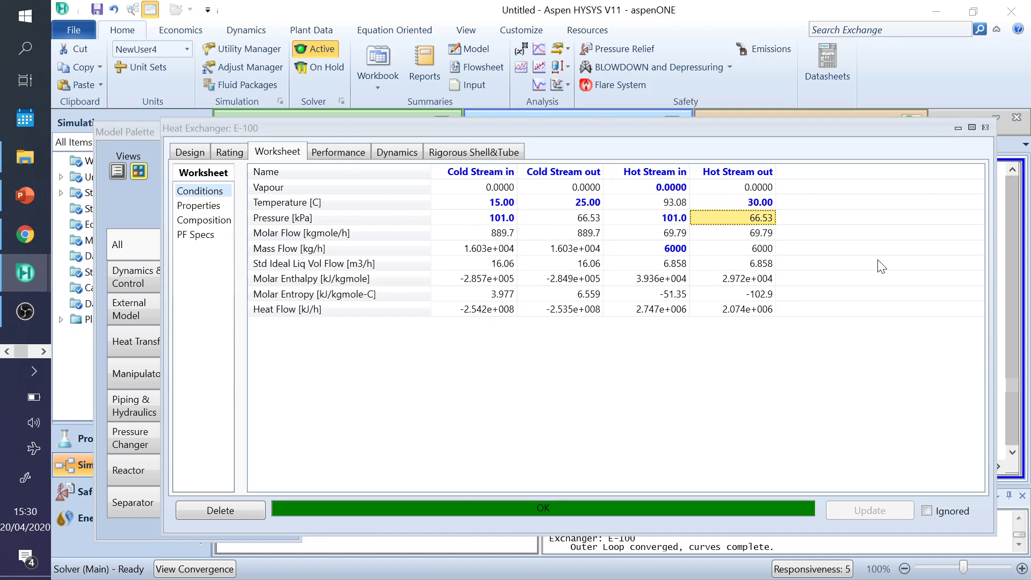
- Go to the solution slide of Example 3.2 in PowerPoint and compare its cooling water mass flow with the worksheet of E-100
{"action": "left_click", "coordinate": [17, 196]}
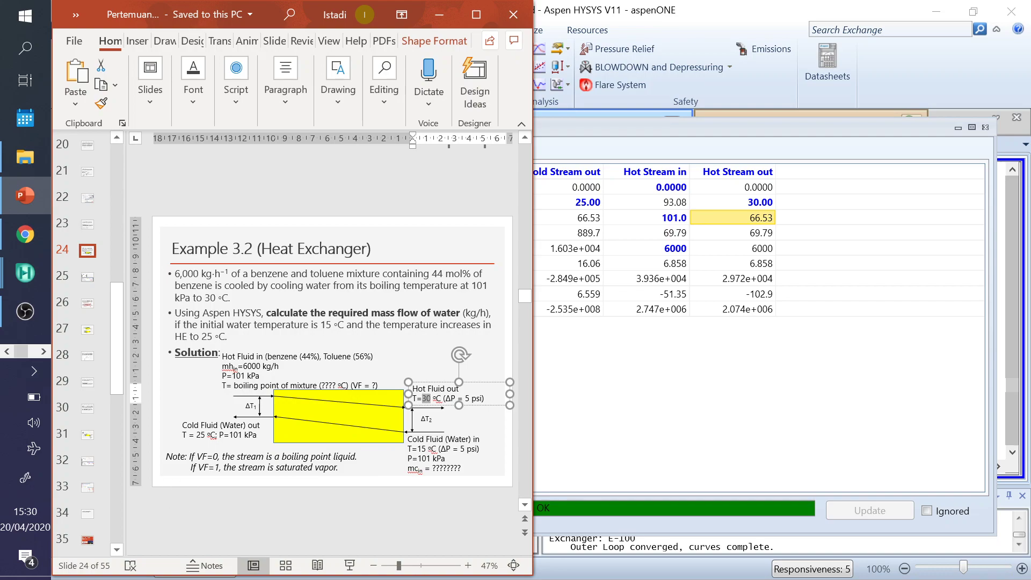
{"action": "left_click", "coordinate": [525, 401]}
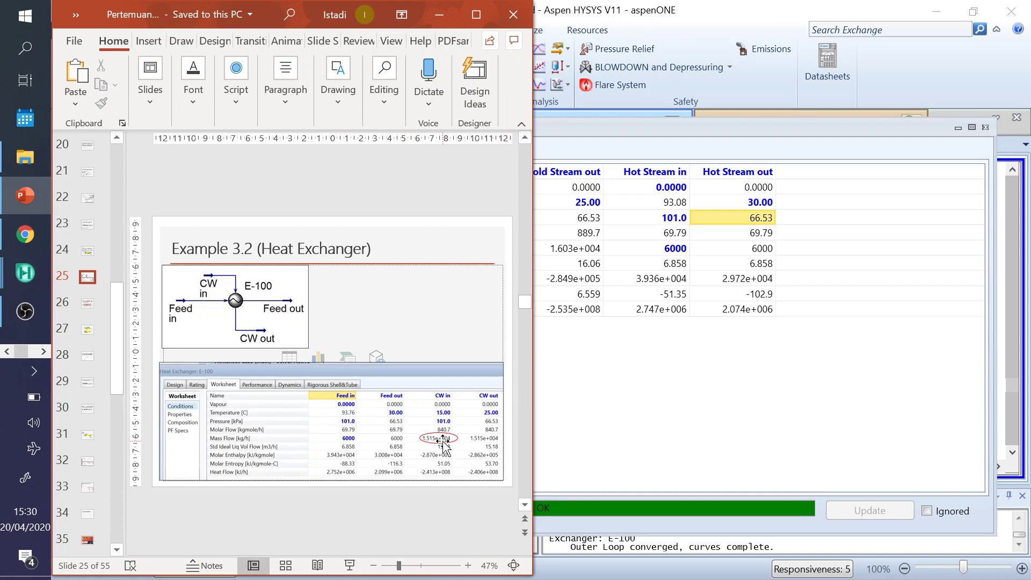
{"action": "left_click", "coordinate": [627, 386]}
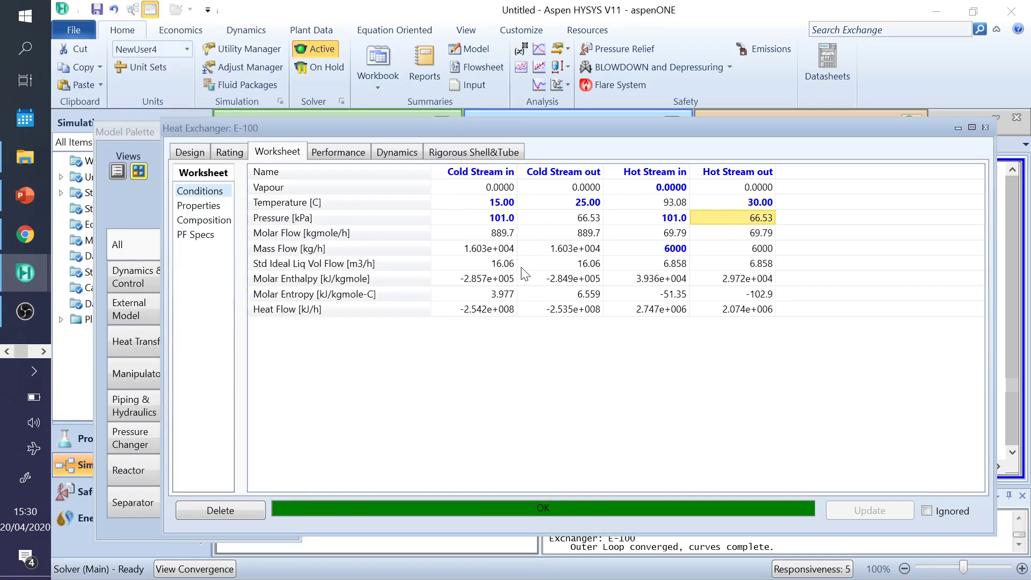
{"action": "left_click", "coordinate": [25, 195]}
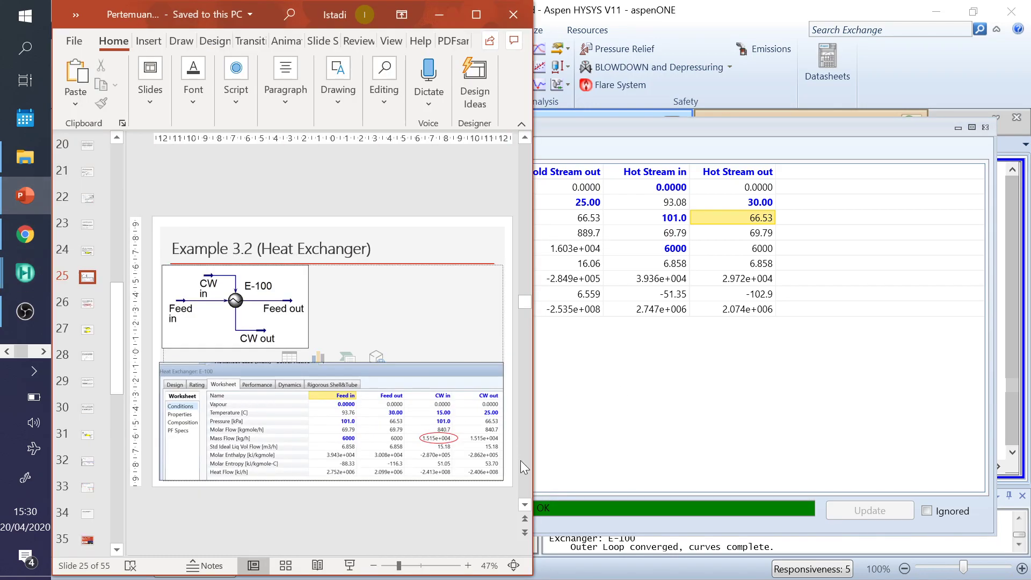